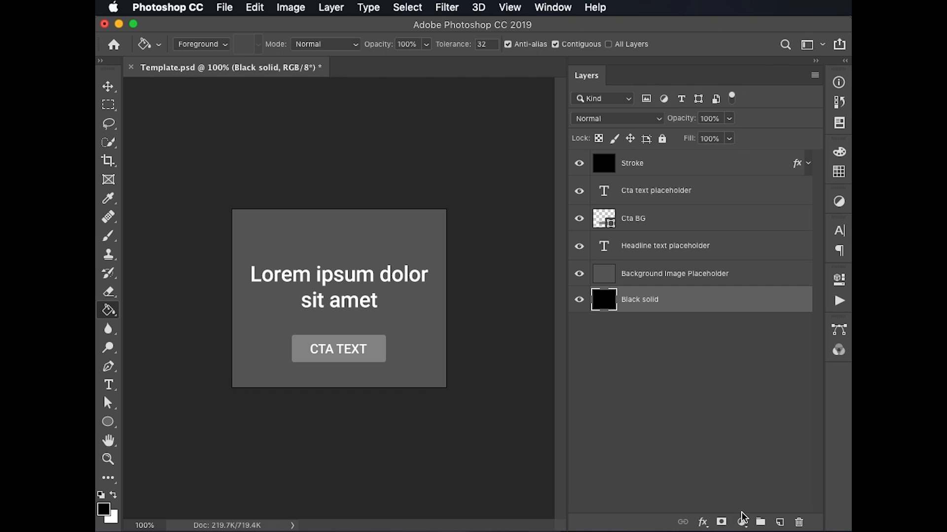
Step through the Background Image Placeholder, Headline text placeholder and Cta text placeholder layers to review the template's replaceable elements
{"action": "left_click", "coordinate": [762, 277]}
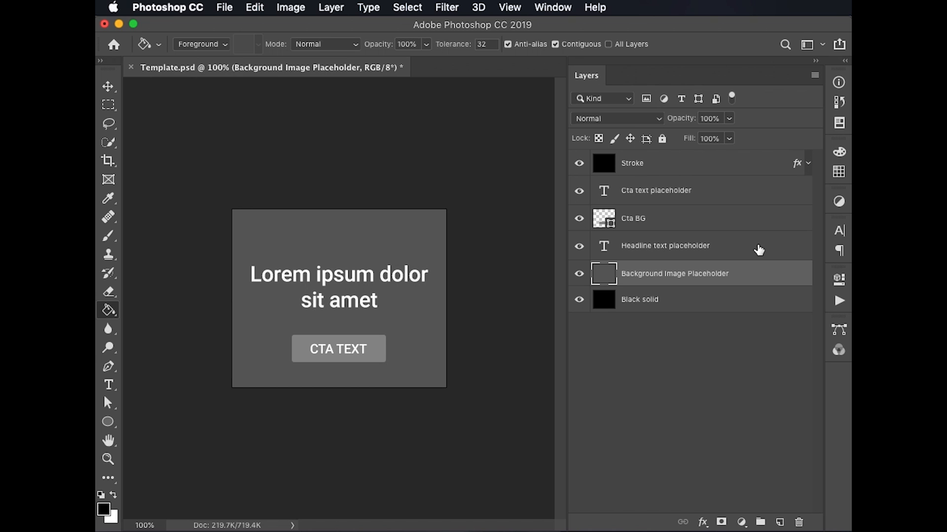
{"action": "left_click", "coordinate": [759, 251]}
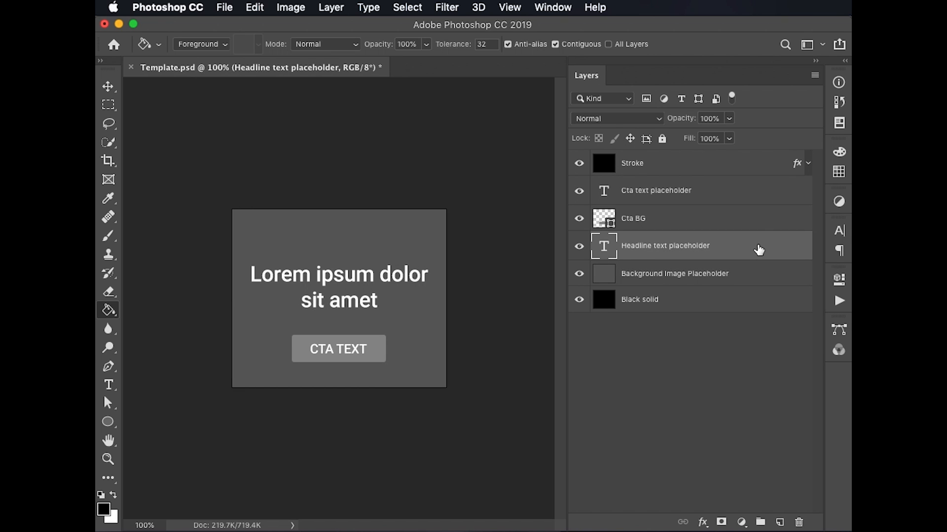
{"action": "left_click", "coordinate": [747, 196]}
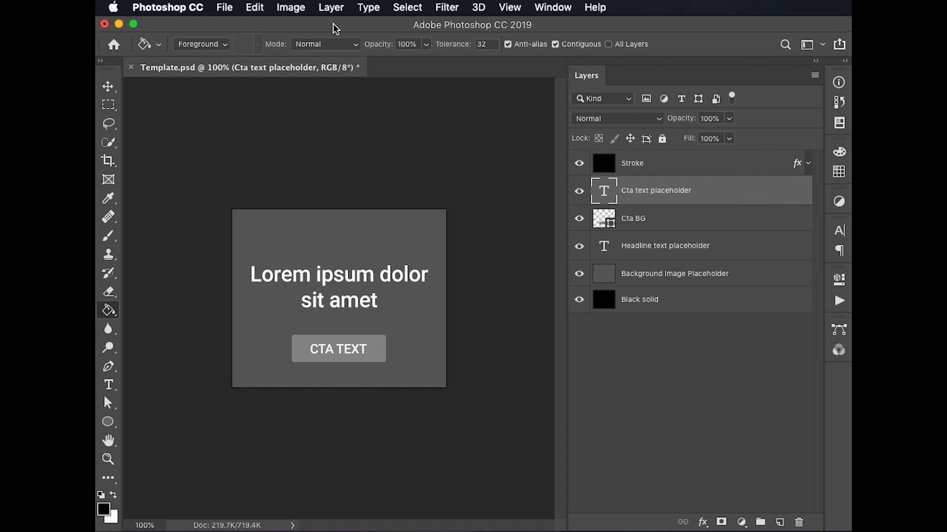
Define variables for the Background Image Placeholder layer with both Visibility and Pixel Replacement enabled
{"action": "left_click", "coordinate": [302, 5]}
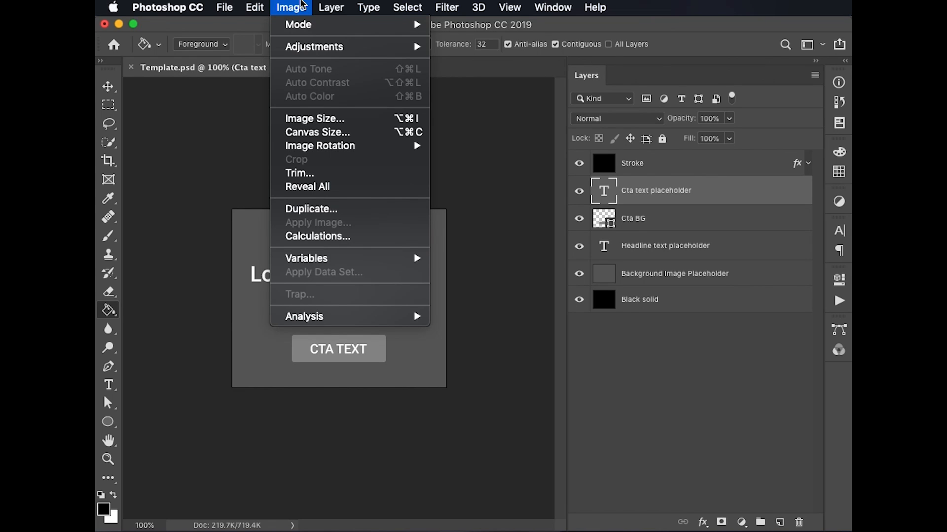
{"action": "mouse_move", "coordinate": [309, 256]}
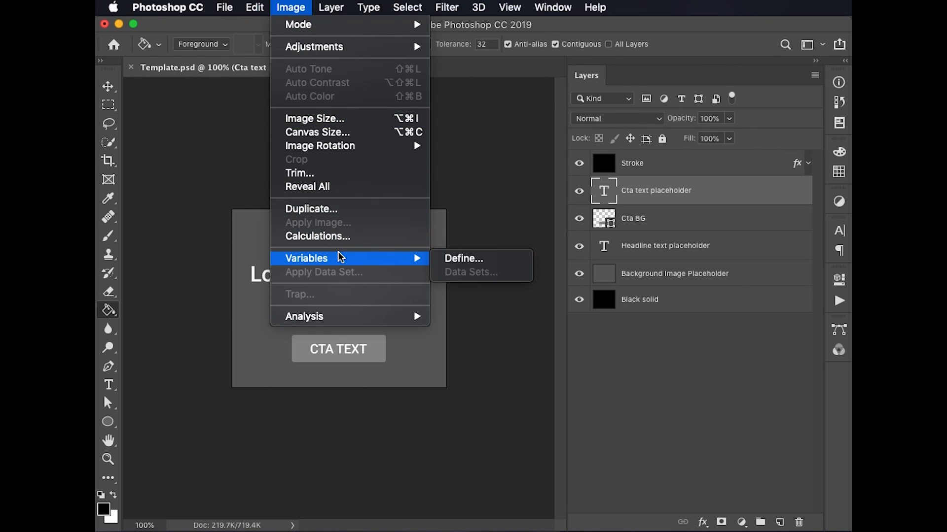
{"action": "left_click", "coordinate": [493, 265]}
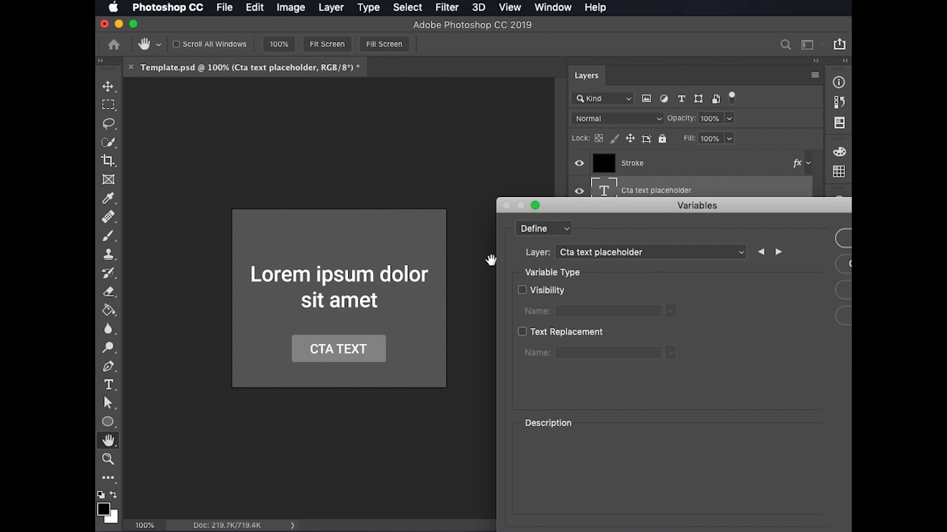
{"action": "left_click", "coordinate": [743, 260]}
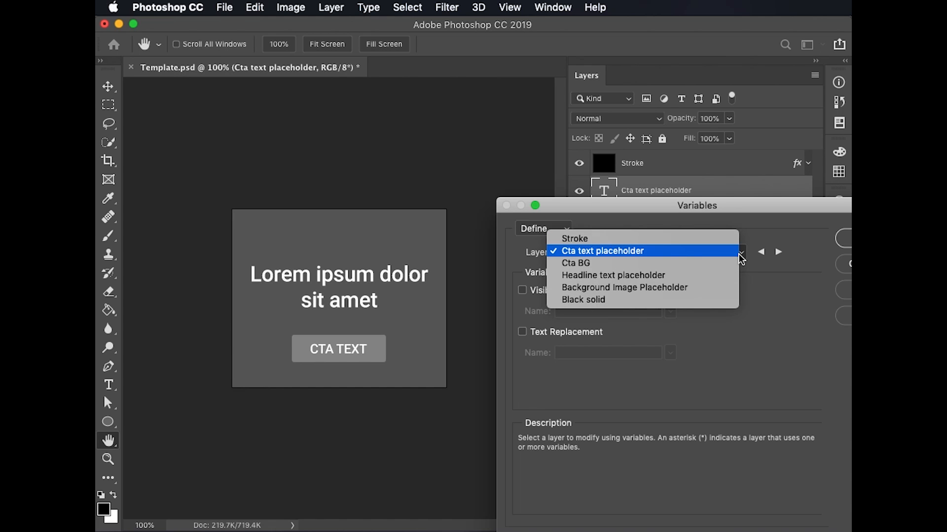
{"action": "left_click", "coordinate": [733, 288]}
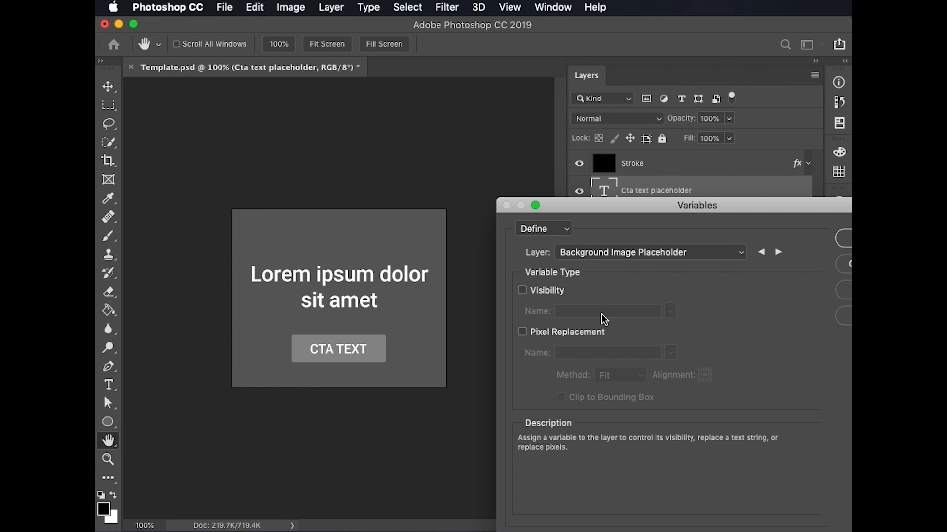
{"action": "left_click", "coordinate": [522, 291]}
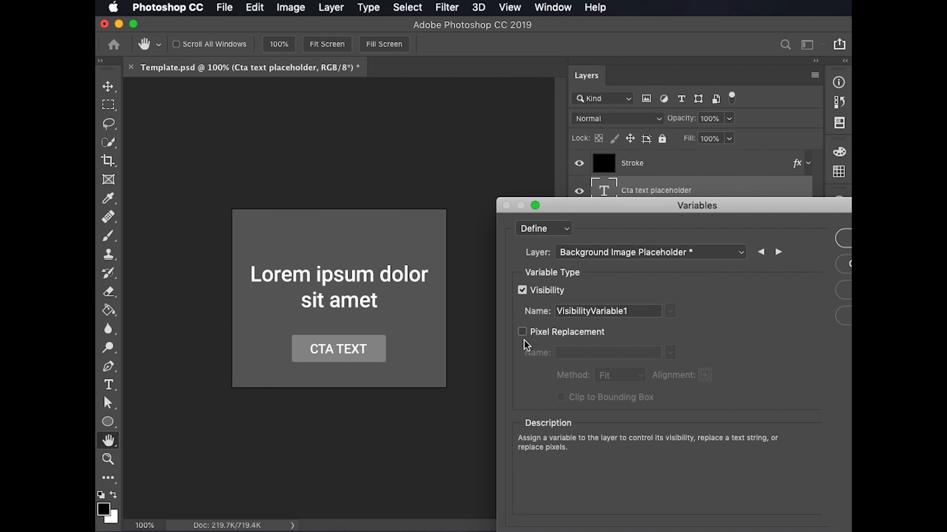
{"action": "left_click", "coordinate": [522, 332]}
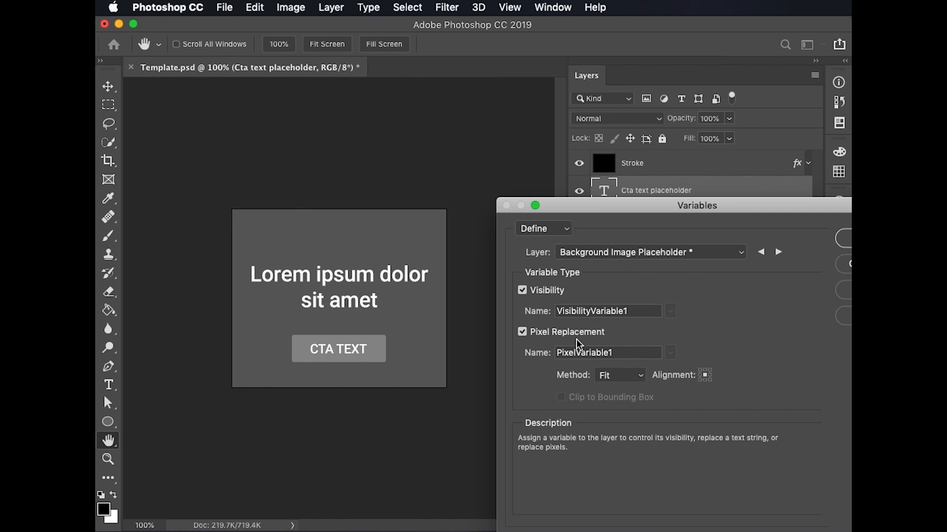
Name the background layer's visibility variable background_visibility and its pixel replacement variable background_image
{"action": "left_click_drag", "start_coordinate": [639, 311], "coordinate": [551, 312]}
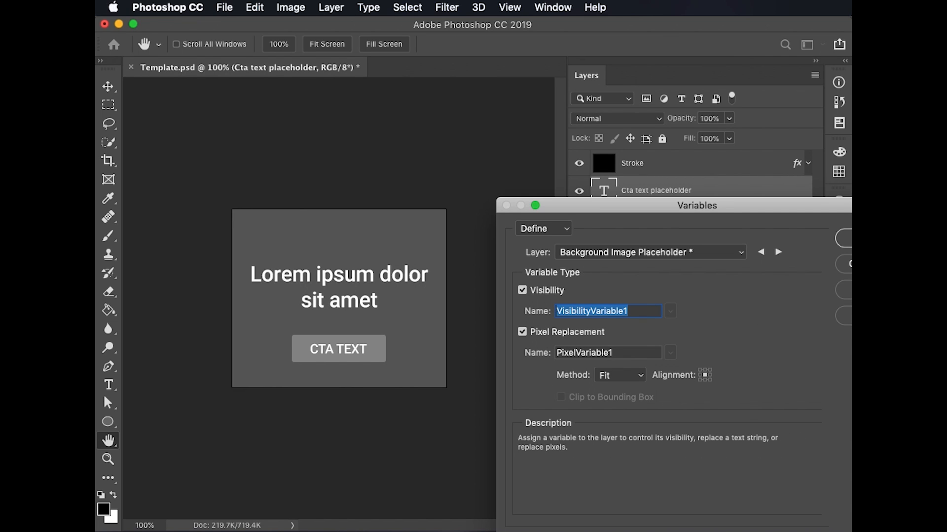
{"action": "type", "text": "background)"}
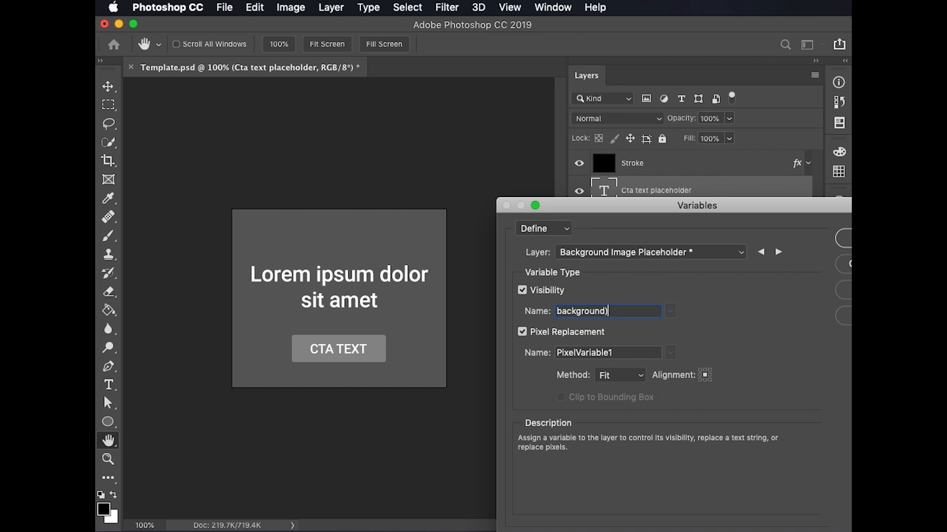
{"action": "key", "text": "BackSpace"}
{"action": "type", "text": "_visibility"}
{"action": "left_click_drag", "start_coordinate": [630, 350], "coordinate": [555, 354]}
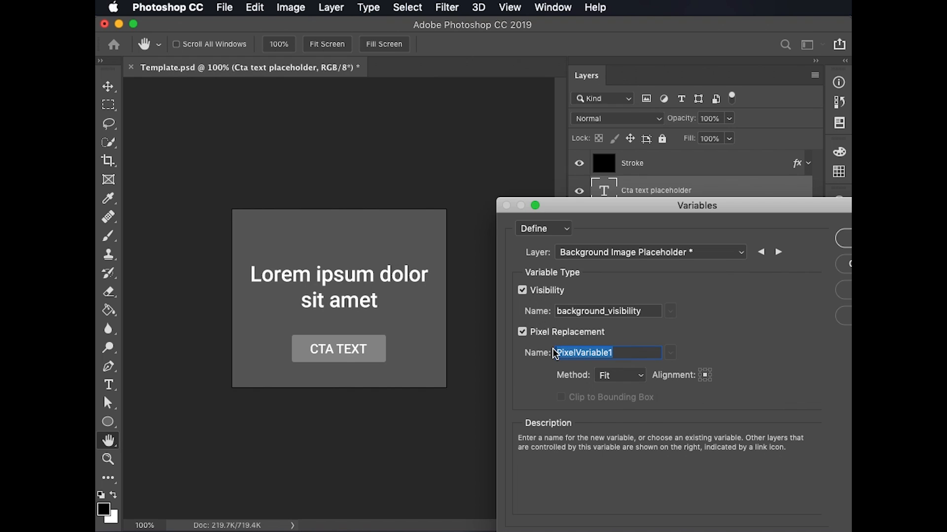
{"action": "type", "text": "background"}
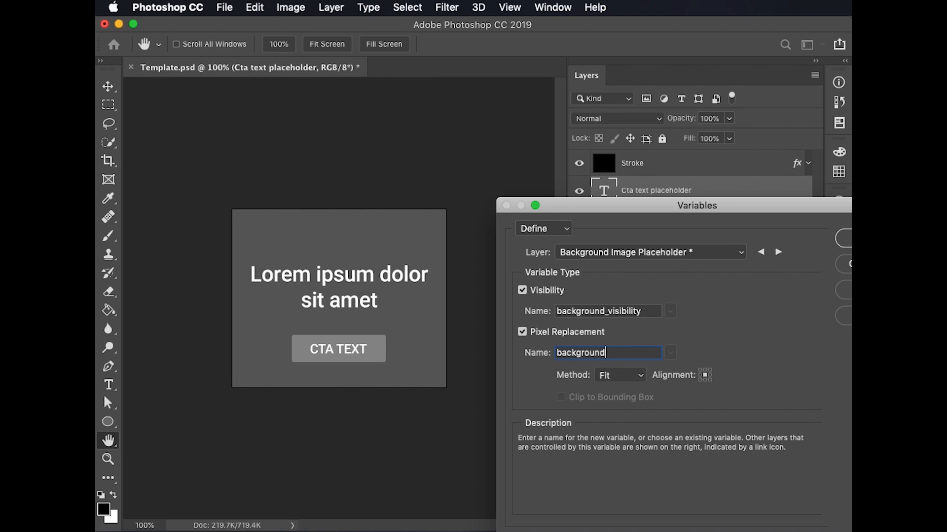
{"action": "type", "text": "_image"}
Define a text replacement variable named headline_text for the Headline text placeholder layer
{"action": "left_click_drag", "start_coordinate": [789, 206], "coordinate": [657, 157]}
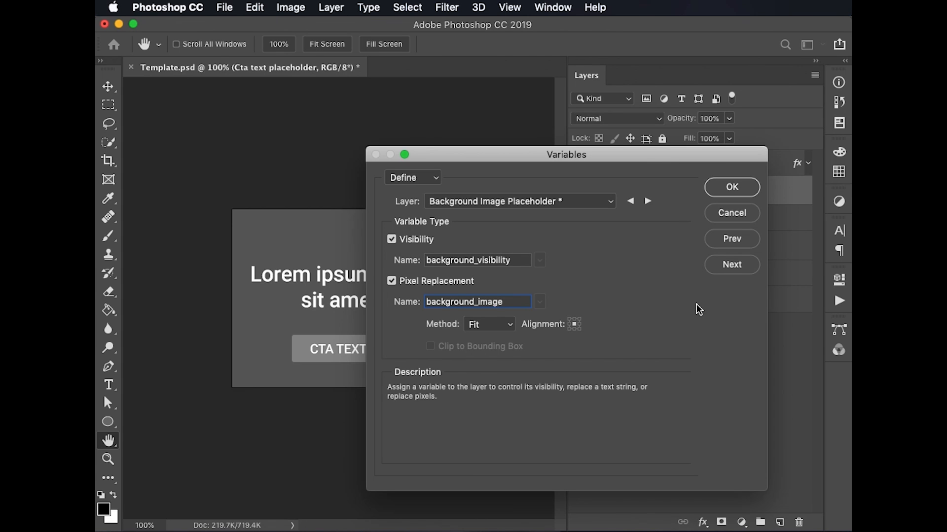
{"action": "left_click", "coordinate": [609, 201]}
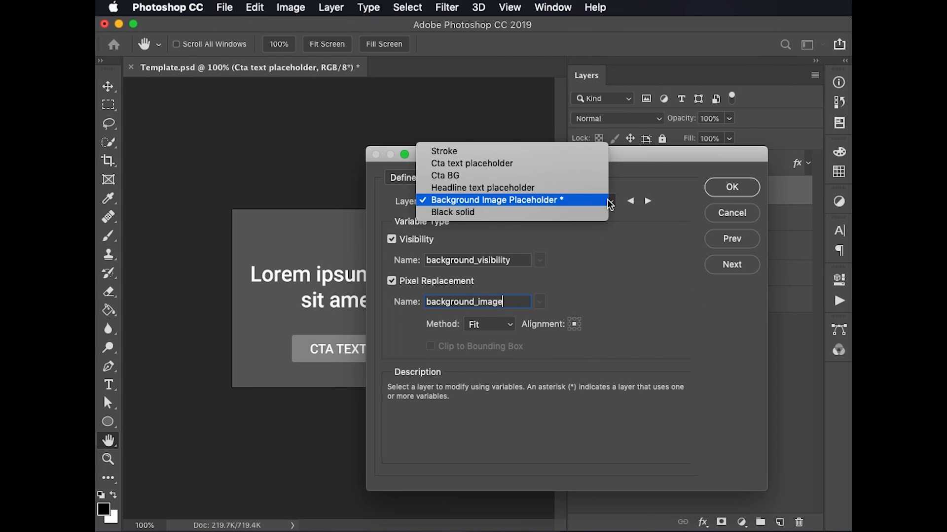
{"action": "left_click", "coordinate": [601, 189]}
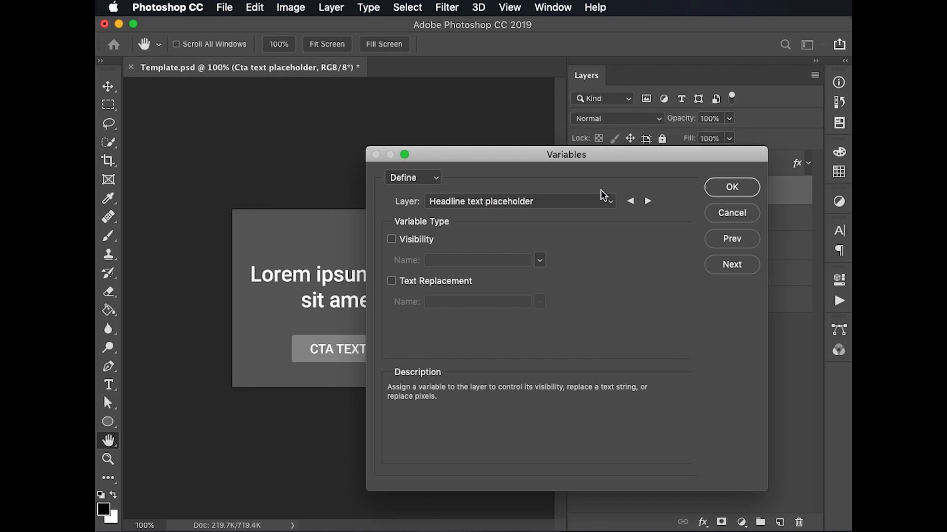
{"action": "left_click", "coordinate": [392, 282]}
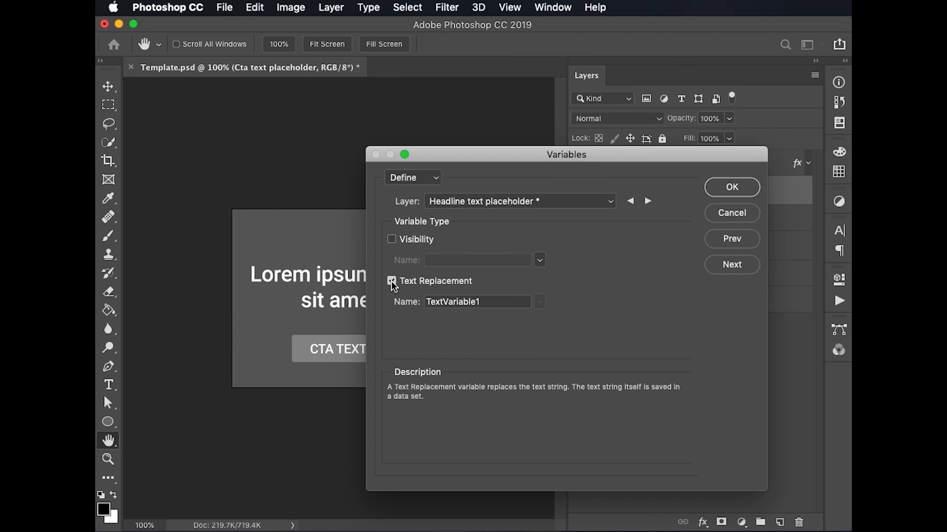
{"action": "left_click_drag", "start_coordinate": [494, 300], "coordinate": [400, 297]}
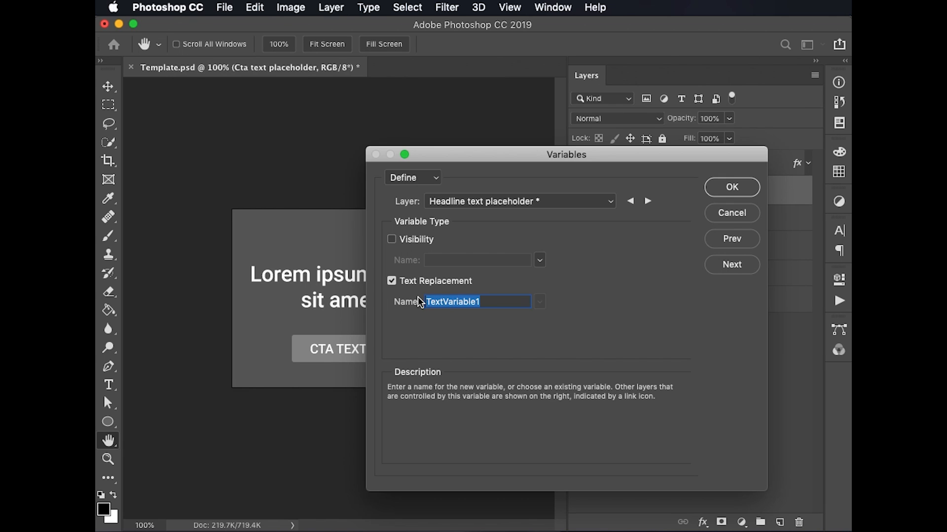
{"action": "type", "text": "headling"}
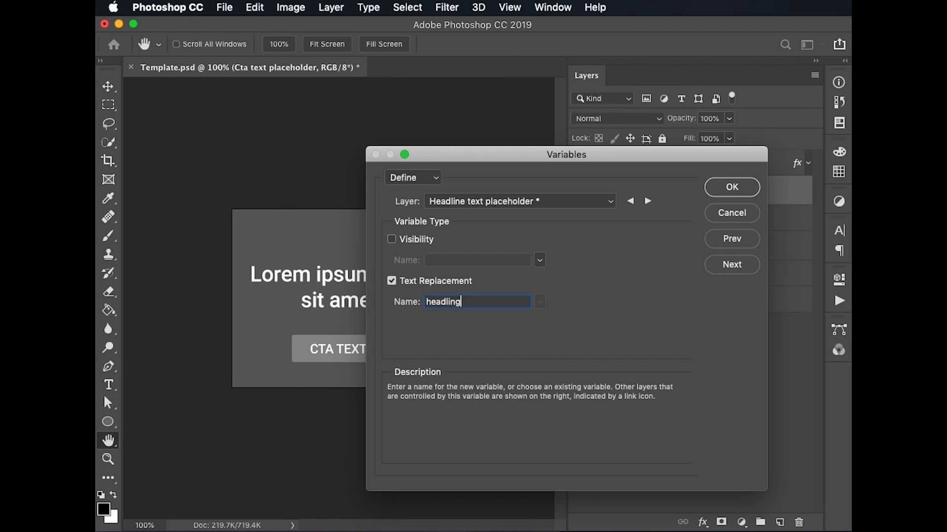
{"action": "key", "text": "BackSpace"}
{"action": "key", "text": "BackSpace"}
{"action": "type", "text": "ne_text"}
Define a text replacement variable named cta_text for the Cta text placeholder layer and accept the variable definitions
{"action": "left_click", "coordinate": [613, 203]}
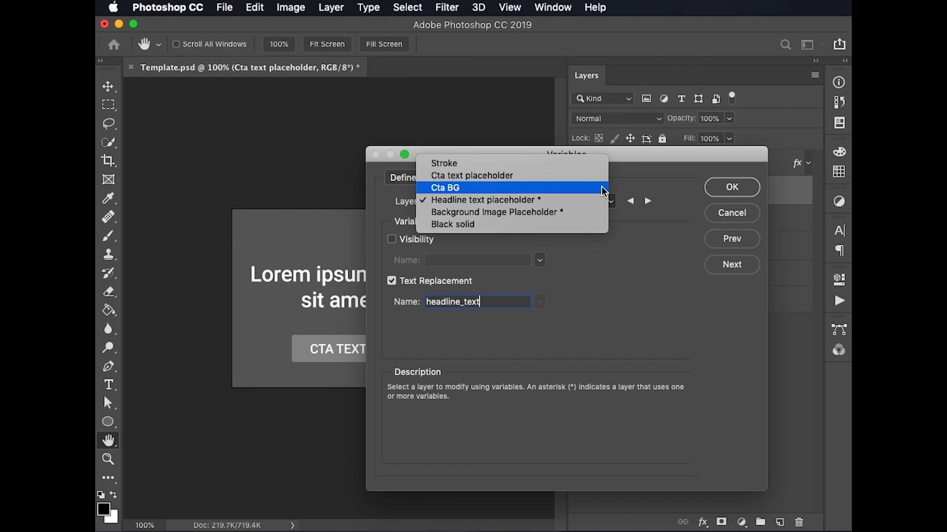
{"action": "left_click", "coordinate": [606, 176]}
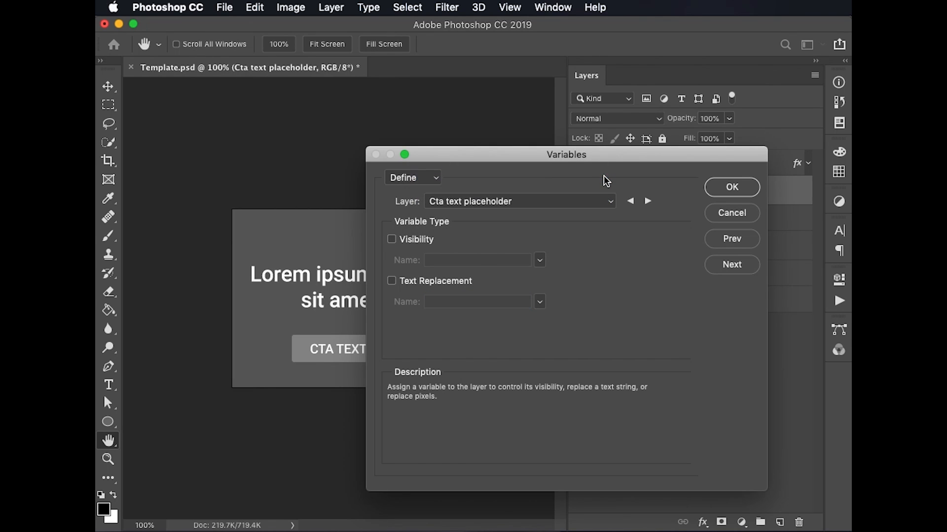
{"action": "left_click", "coordinate": [391, 281]}
{"action": "left_click", "coordinate": [481, 301]}
{"action": "left_click_drag", "start_coordinate": [481, 301], "coordinate": [426, 304]}
{"action": "type", "text": "c"}
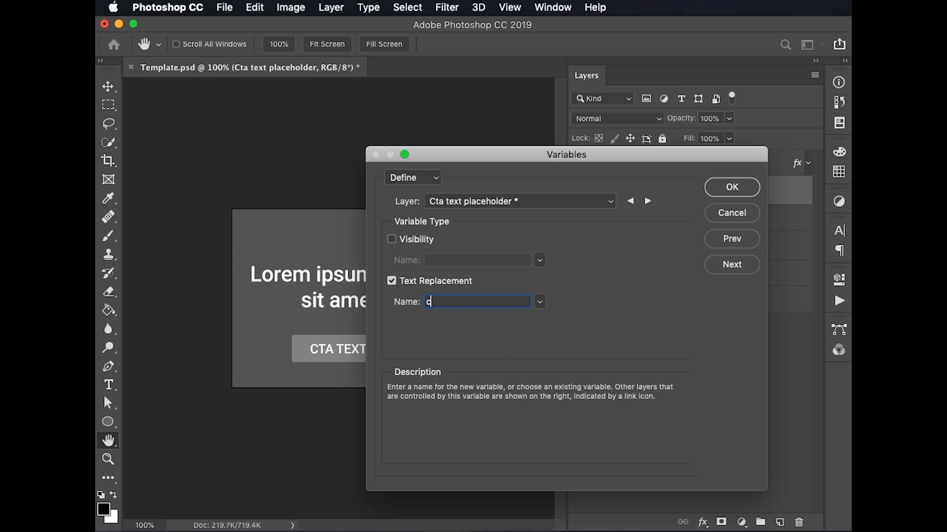
{"action": "type", "text": "ta_text"}
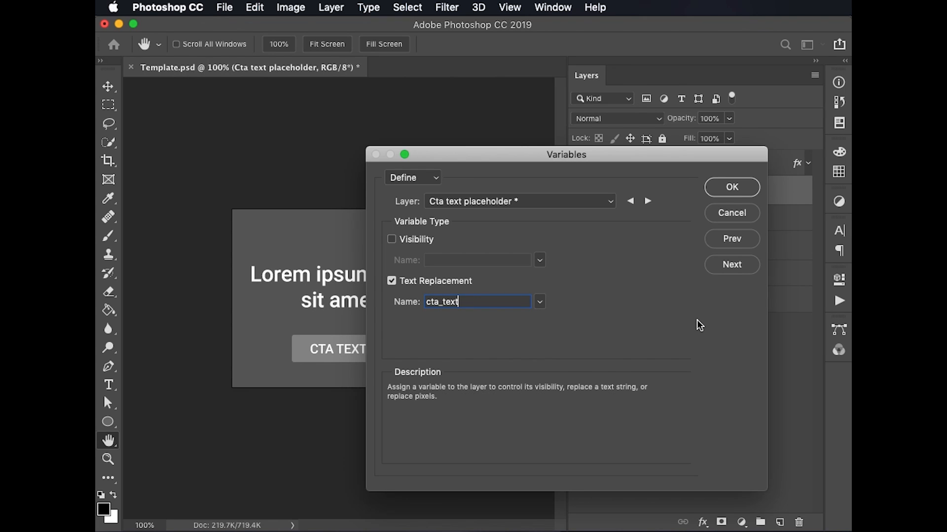
{"action": "left_click", "coordinate": [615, 204]}
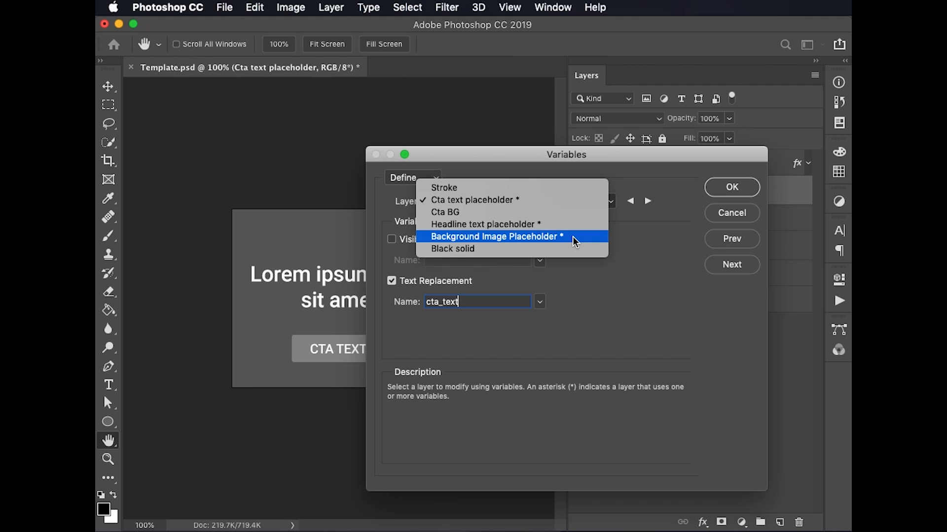
{"action": "left_click", "coordinate": [673, 310]}
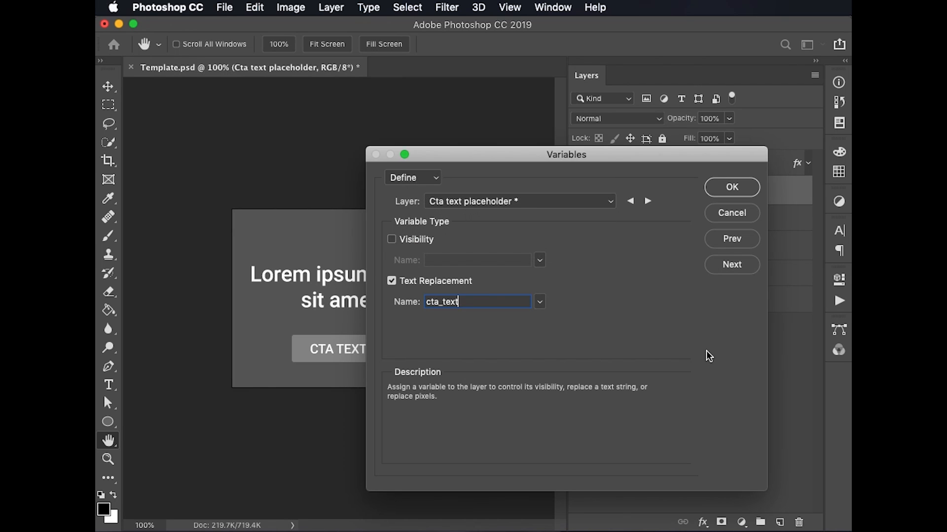
{"action": "left_click", "coordinate": [735, 191]}
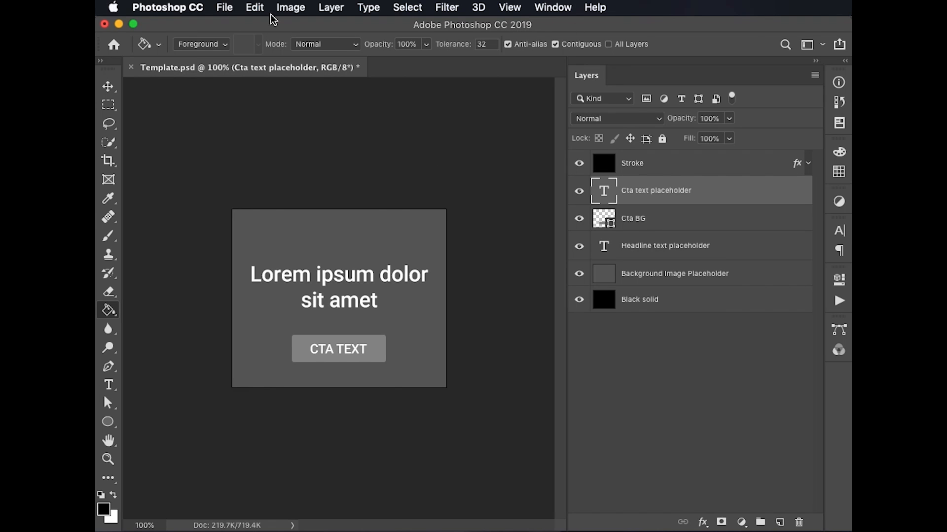
Create two data sets from the template's defined variables
{"action": "left_click", "coordinate": [290, 5]}
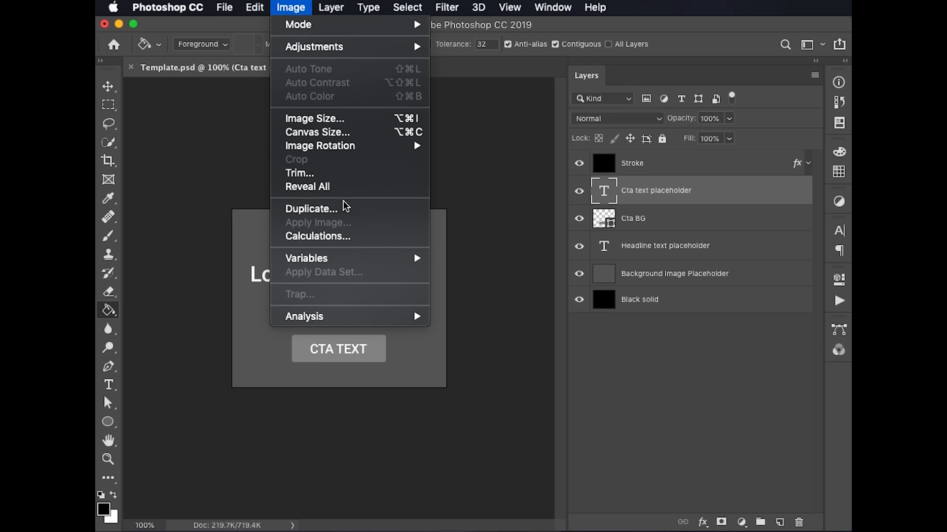
{"action": "mouse_move", "coordinate": [351, 265]}
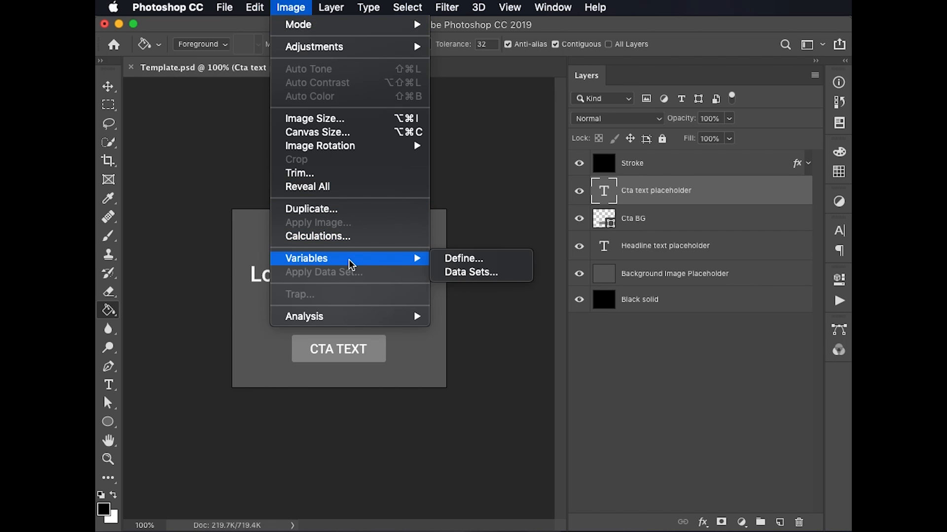
{"action": "left_click", "coordinate": [498, 274]}
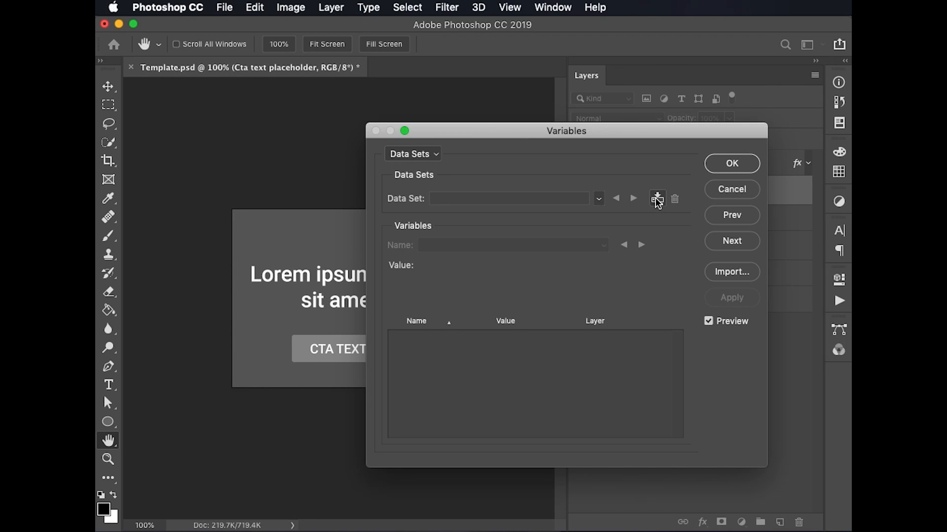
{"action": "left_click", "coordinate": [657, 199]}
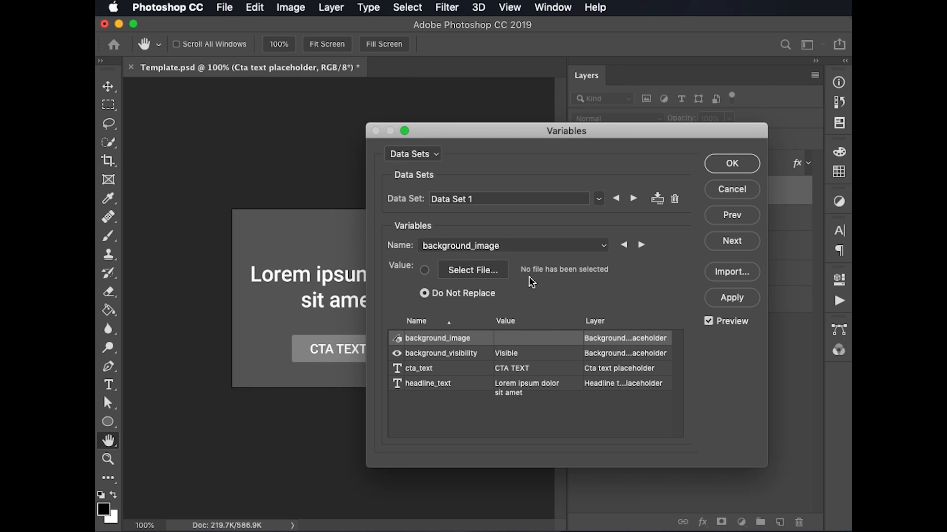
{"action": "left_click", "coordinate": [660, 202]}
{"action": "left_click", "coordinate": [658, 200]}
Assign the image file bg1.jpg as the background_image value in the second data set
{"action": "left_click", "coordinate": [485, 271]}
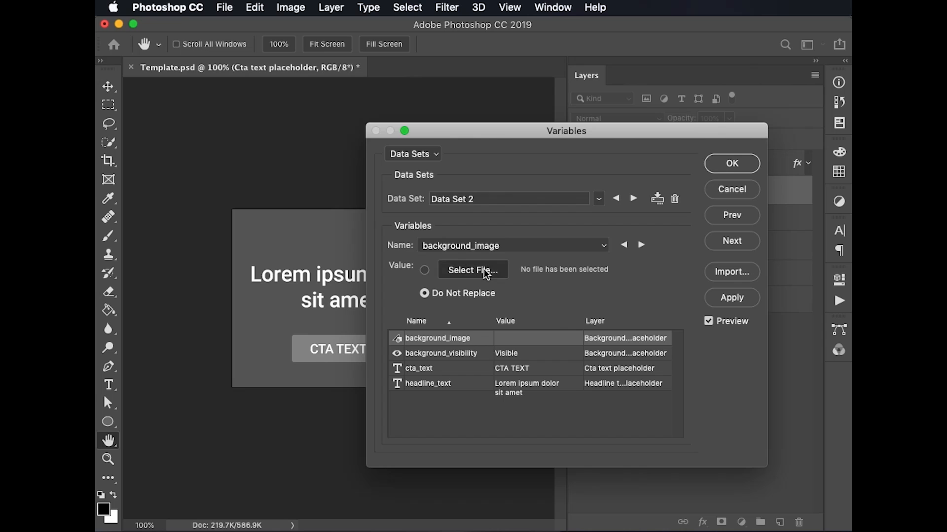
{"action": "left_click", "coordinate": [592, 255]}
{"action": "left_click", "coordinate": [830, 525]}
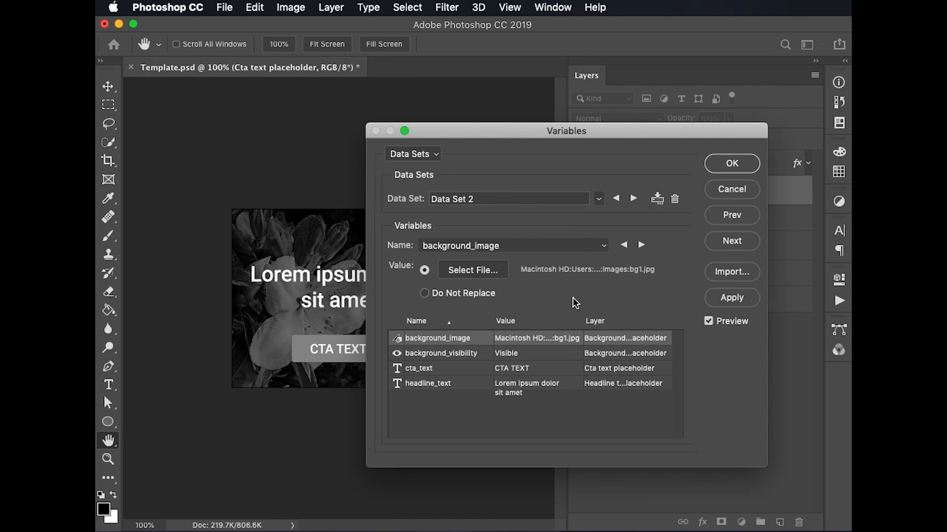
Switch between Data Set 1 and Data Set 2 to compare their background images on the banner
{"action": "left_click", "coordinate": [599, 198]}
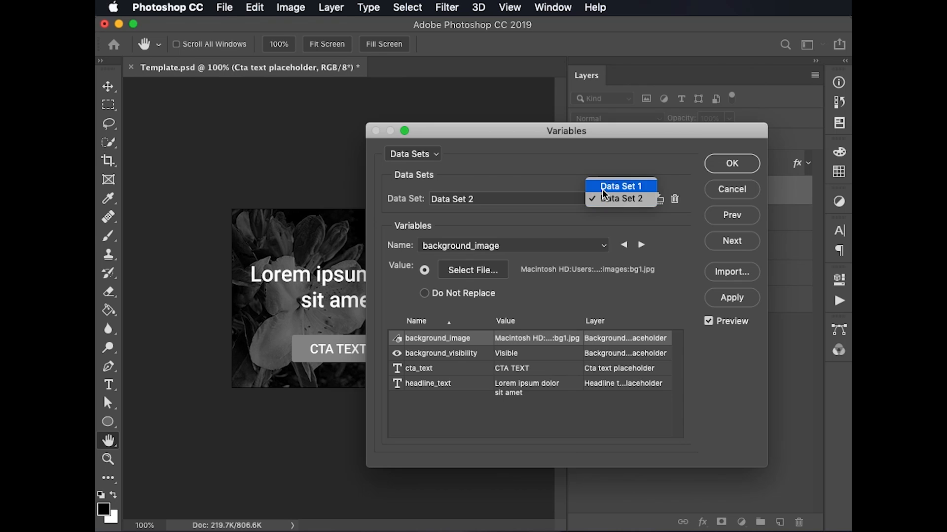
{"action": "left_click", "coordinate": [604, 192]}
{"action": "left_click", "coordinate": [600, 203]}
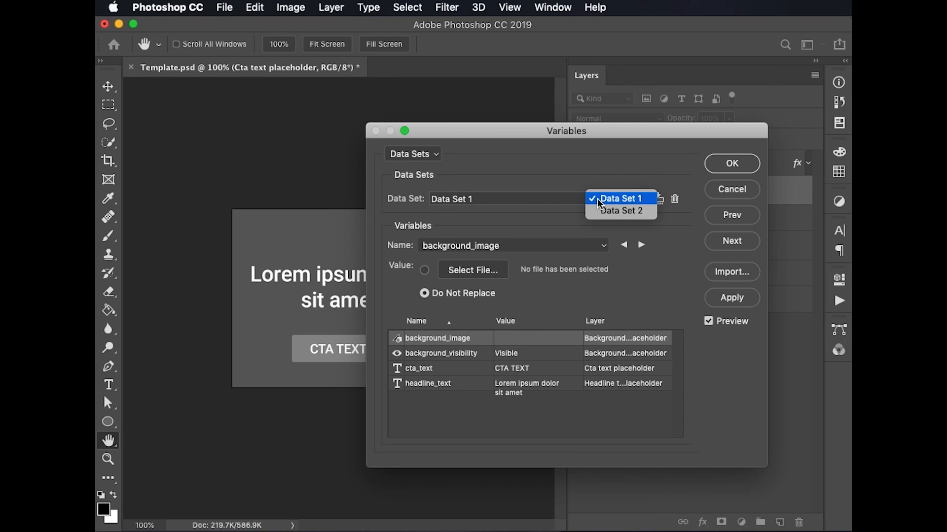
{"action": "left_click", "coordinate": [599, 212]}
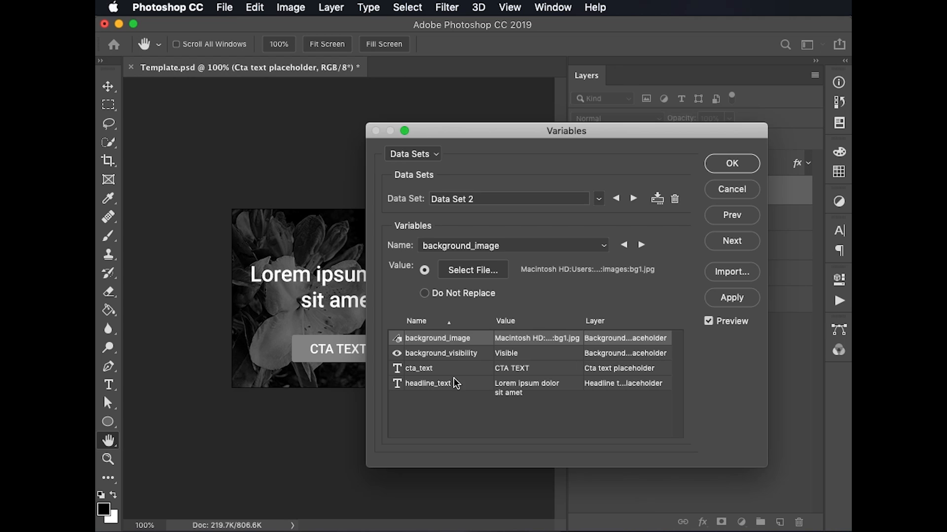
Set the cta_text value to LEARN MORE in Data Set 2
{"action": "left_click", "coordinate": [532, 369]}
{"action": "left_click_drag", "start_coordinate": [470, 267], "coordinate": [421, 267]}
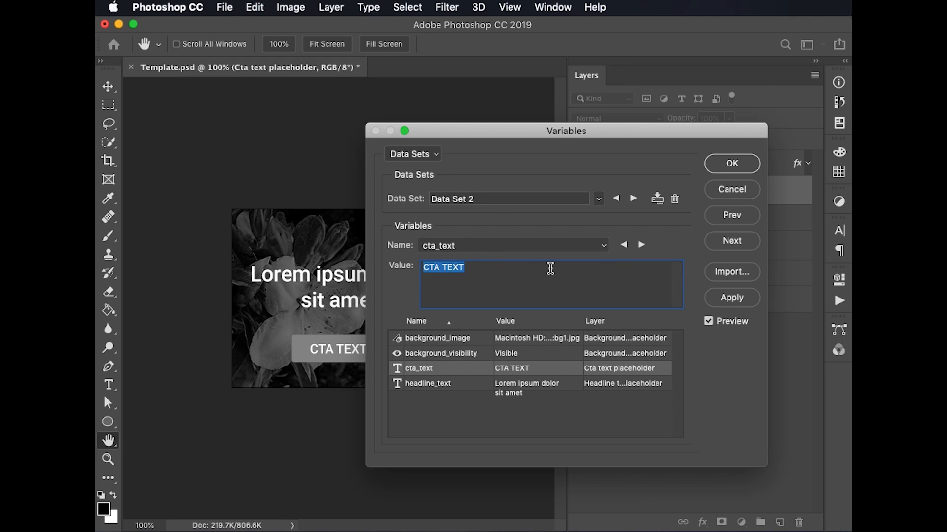
{"action": "type", "text": "LEARN MORE"}
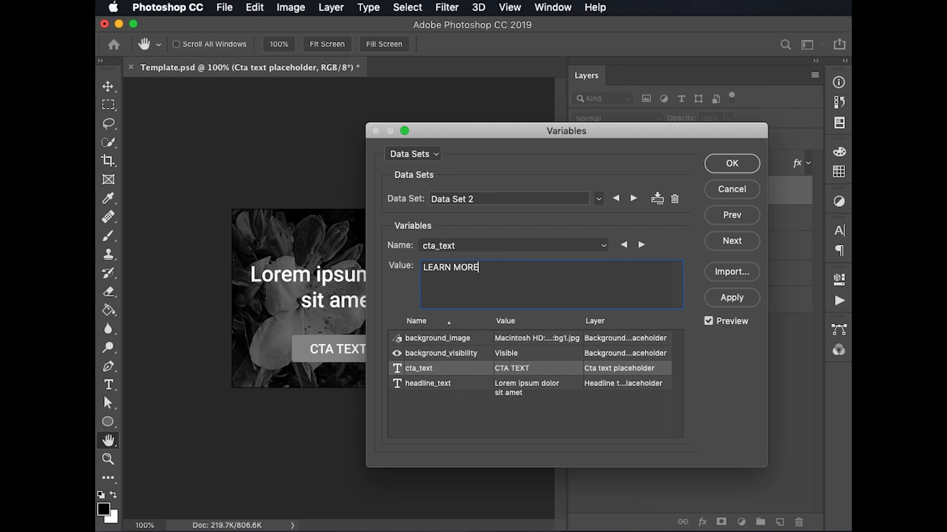
{"action": "key", "text": "Tab"}
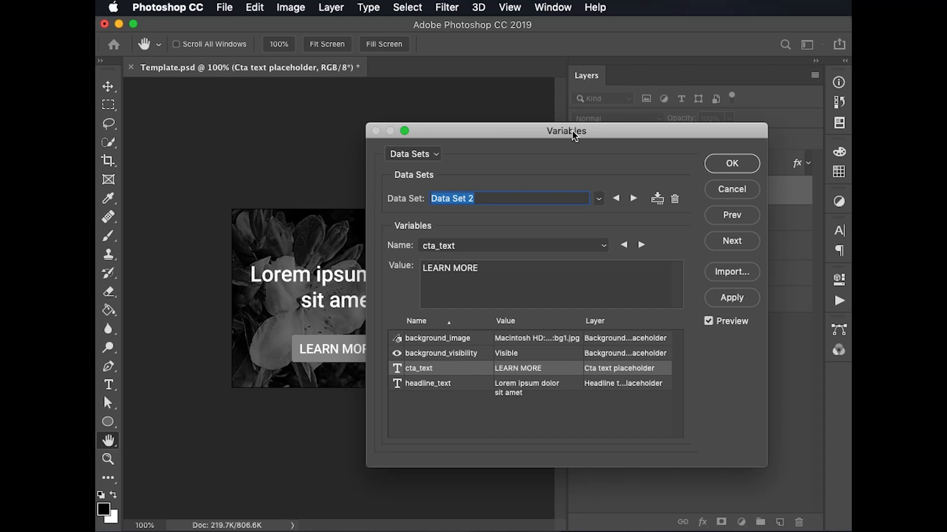
Compare the full banner preview for both data sets, and close the Variables dialog without keeping its changes
{"action": "left_click_drag", "start_coordinate": [572, 131], "coordinate": [644, 127]}
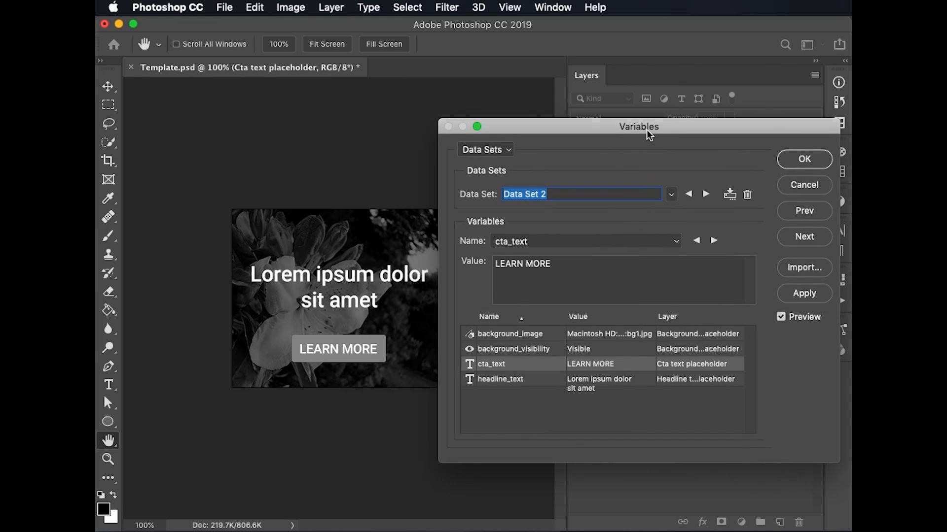
{"action": "left_click", "coordinate": [673, 196]}
{"action": "left_click", "coordinate": [672, 182]}
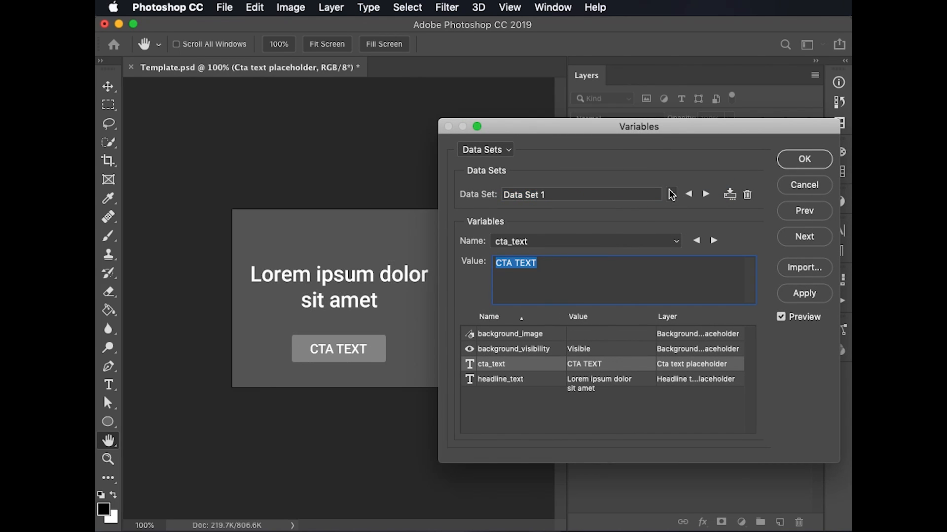
{"action": "left_click", "coordinate": [671, 195]}
{"action": "left_click", "coordinate": [676, 206]}
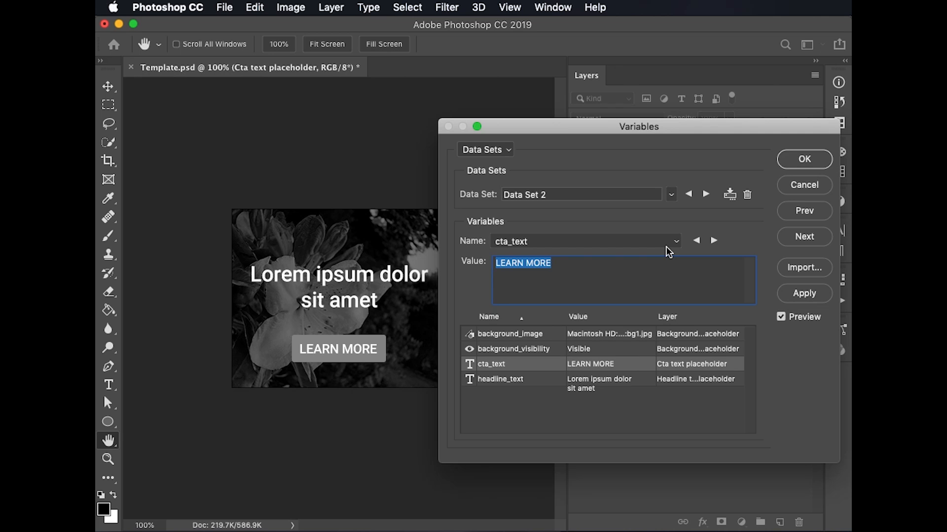
{"action": "left_click_drag", "start_coordinate": [688, 129], "coordinate": [611, 122]}
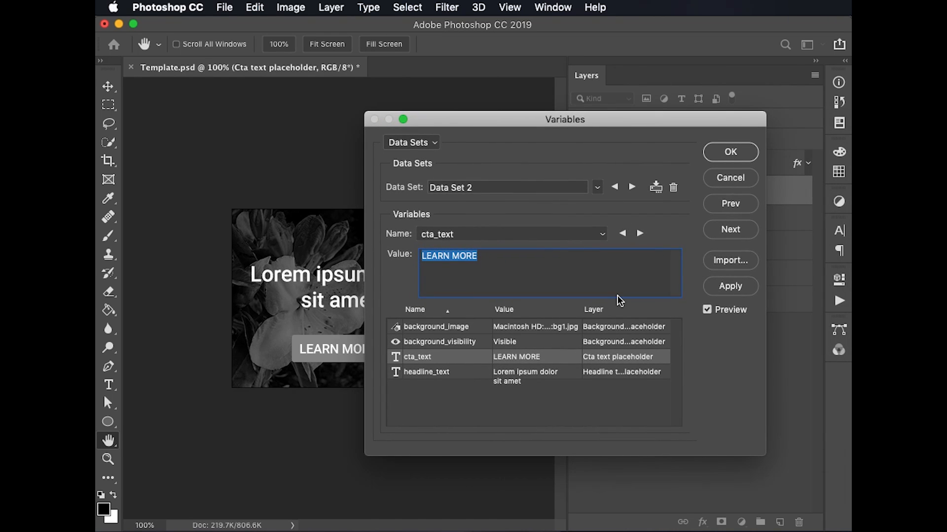
{"action": "left_click", "coordinate": [732, 179]}
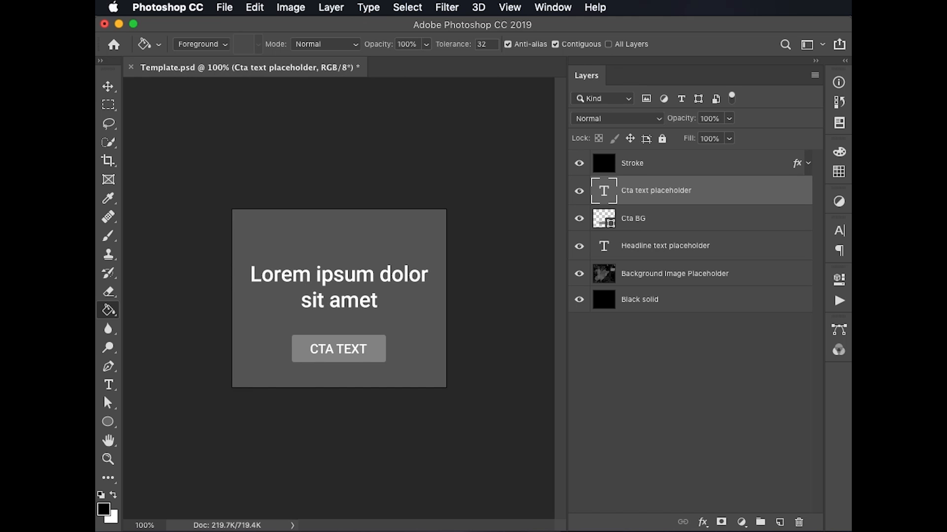
Switch to the test-project spreadsheet in Chrome and examine the variable name headers and the first row's CTA and headline text
{"action": "key", "text": "super+Tab"}
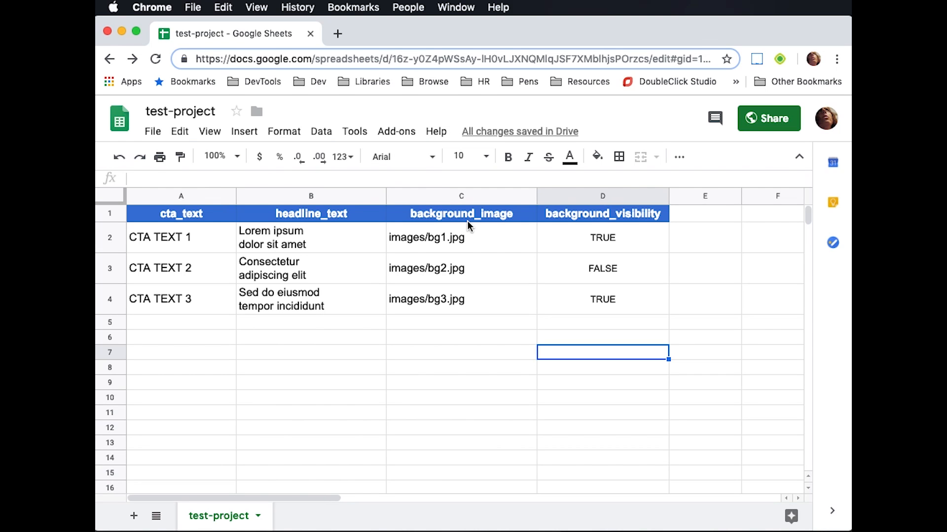
{"action": "left_click", "coordinate": [168, 218]}
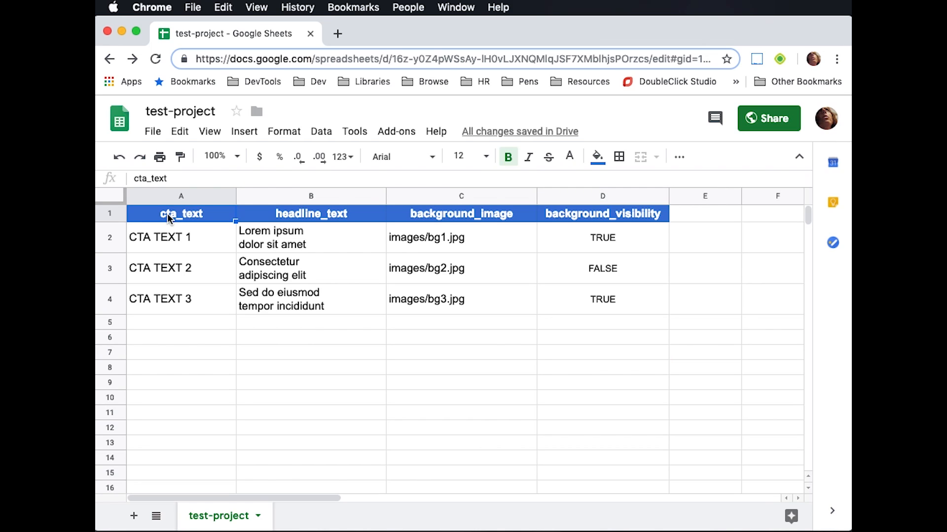
{"action": "left_click", "coordinate": [342, 215]}
{"action": "left_click", "coordinate": [473, 213]}
{"action": "left_click", "coordinate": [642, 215]}
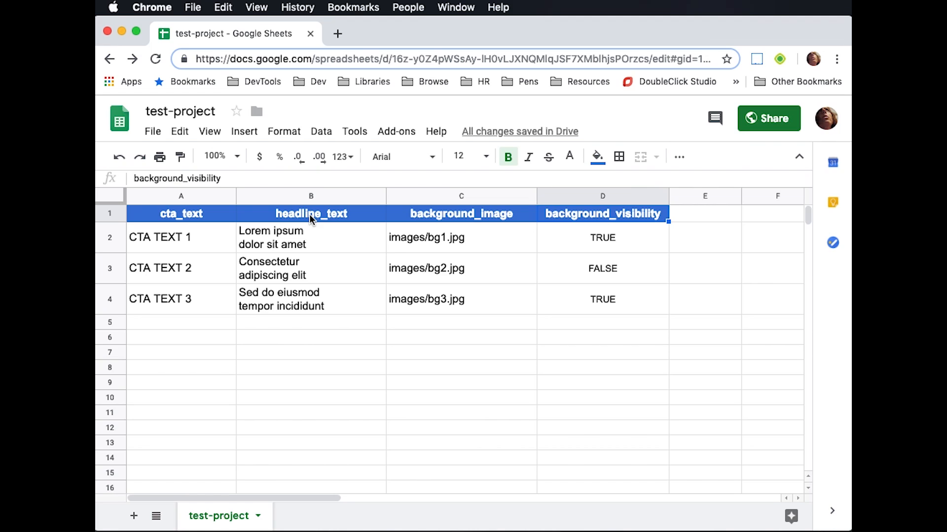
{"action": "left_click", "coordinate": [190, 235]}
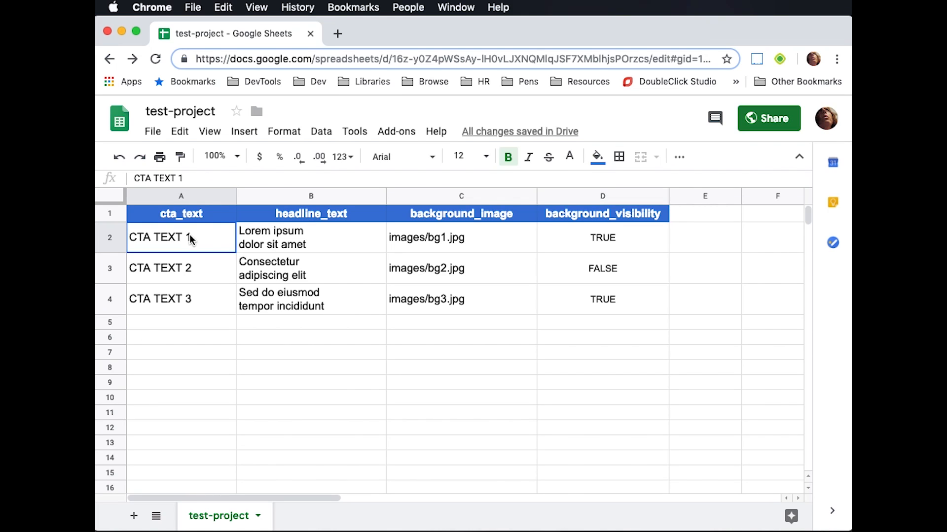
{"action": "left_click", "coordinate": [382, 230]}
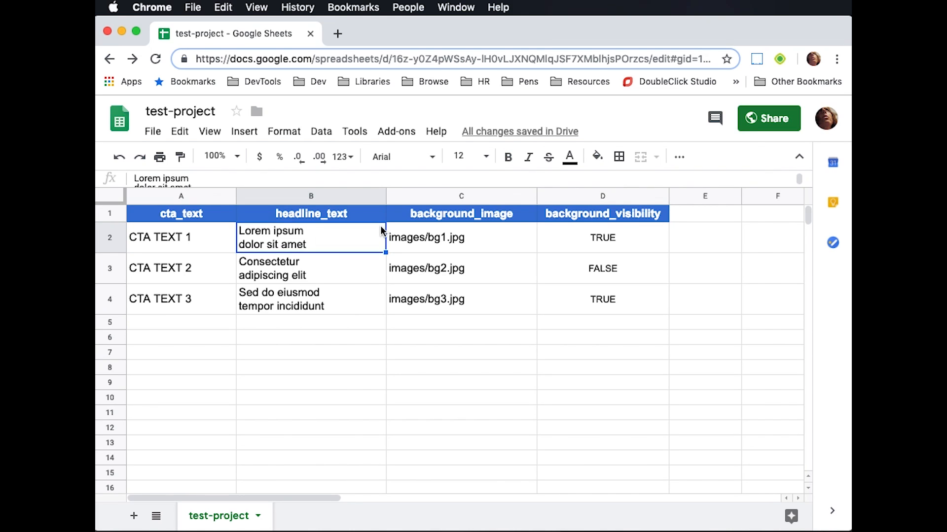
Try extra line breaks after "Lorem ipsum" in headline cell B2 and remove them again
{"action": "double_click", "coordinate": [328, 235]}
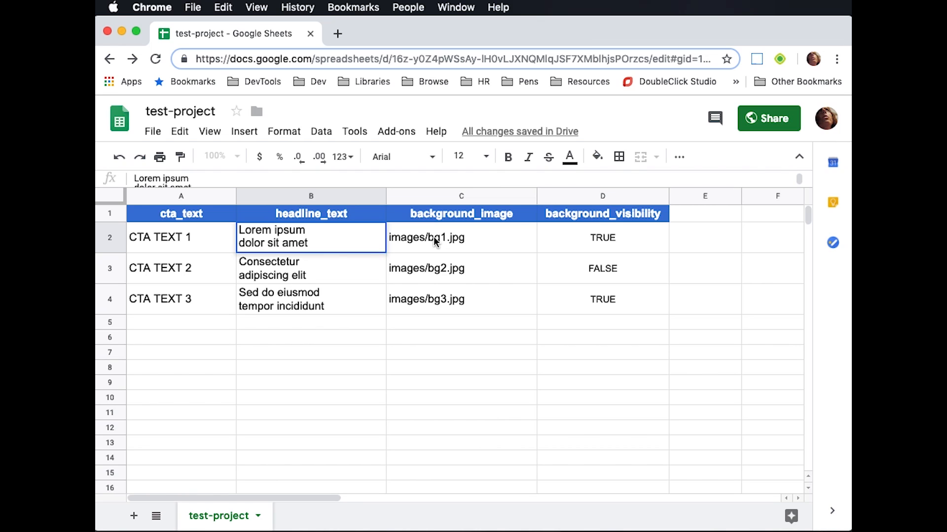
{"action": "key", "text": "alt+Return"}
{"action": "key", "text": "BackSpace"}
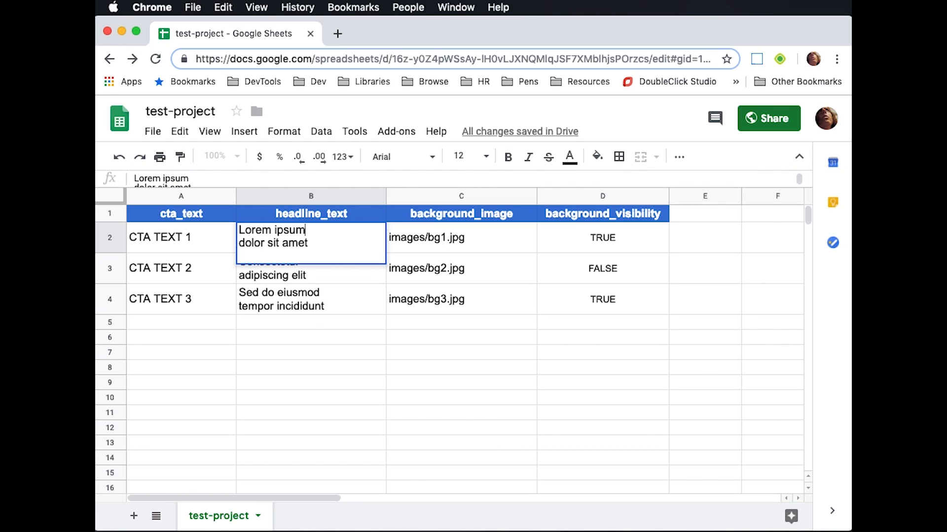
{"action": "key", "text": "Return"}
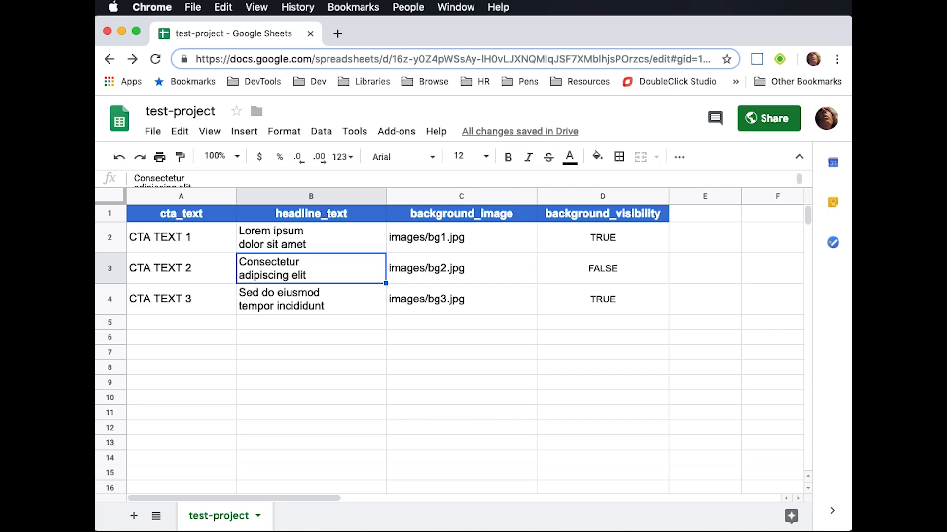
{"action": "left_click", "coordinate": [311, 238]}
{"action": "key", "text": "Return"}
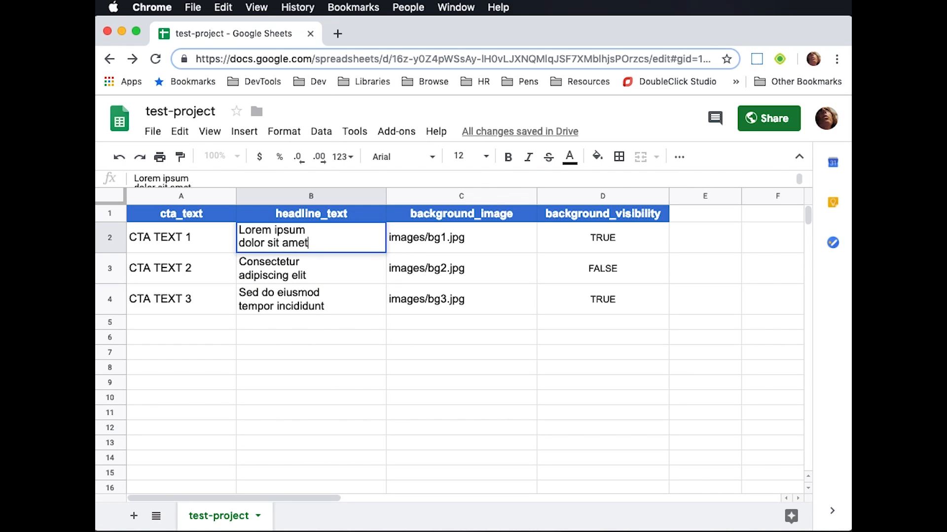
{"action": "left_click", "coordinate": [309, 228]}
{"action": "key", "text": "alt+Return"}
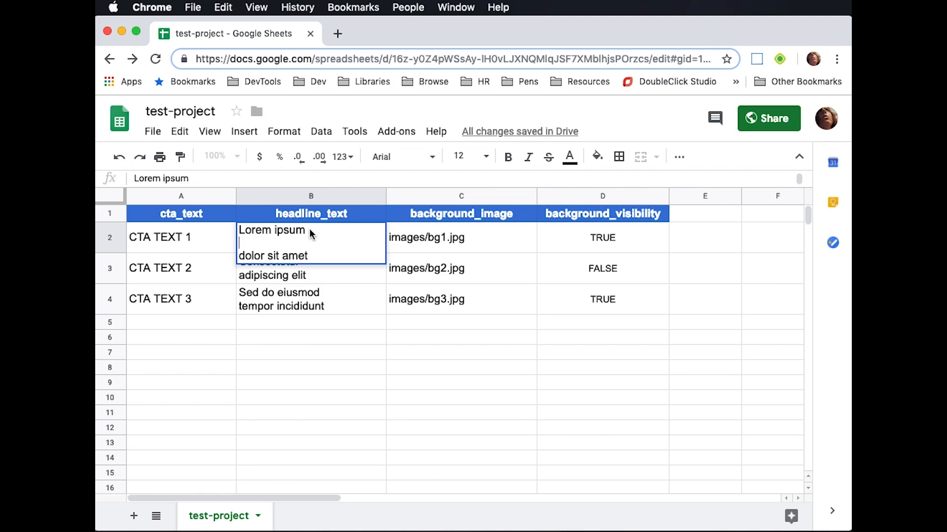
{"action": "key", "text": "BackSpace"}
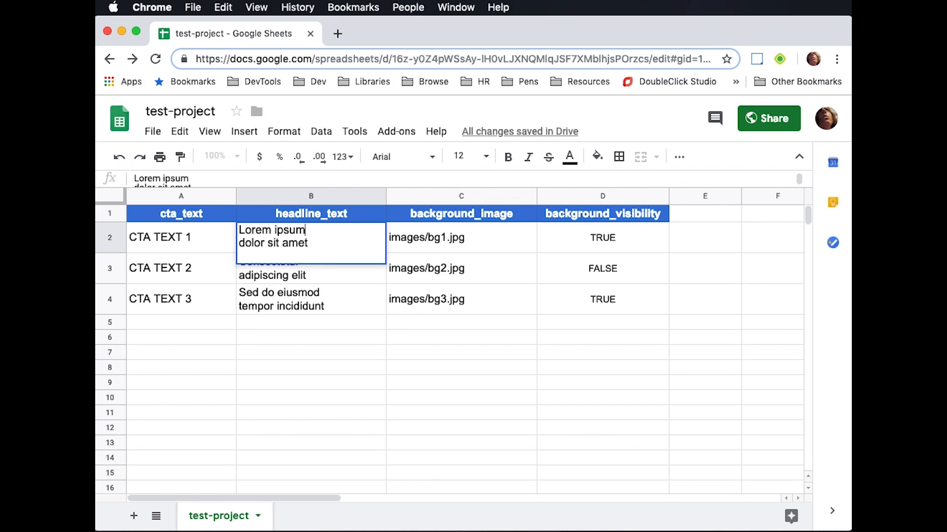
{"action": "left_click", "coordinate": [313, 338]}
Check the first row's image path against the images folder in Finder, and inspect its background_visibility value in the sheet
{"action": "left_click", "coordinate": [506, 242]}
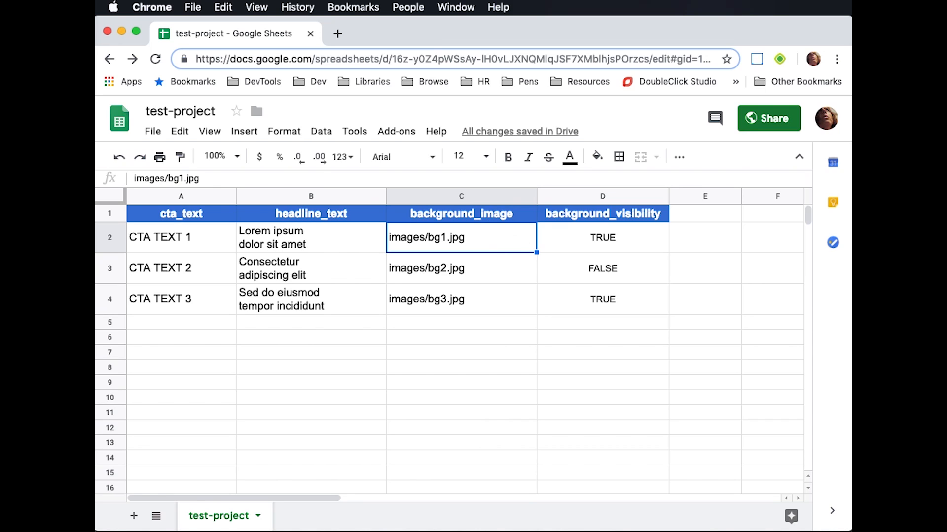
{"action": "key", "text": "super+Tab"}
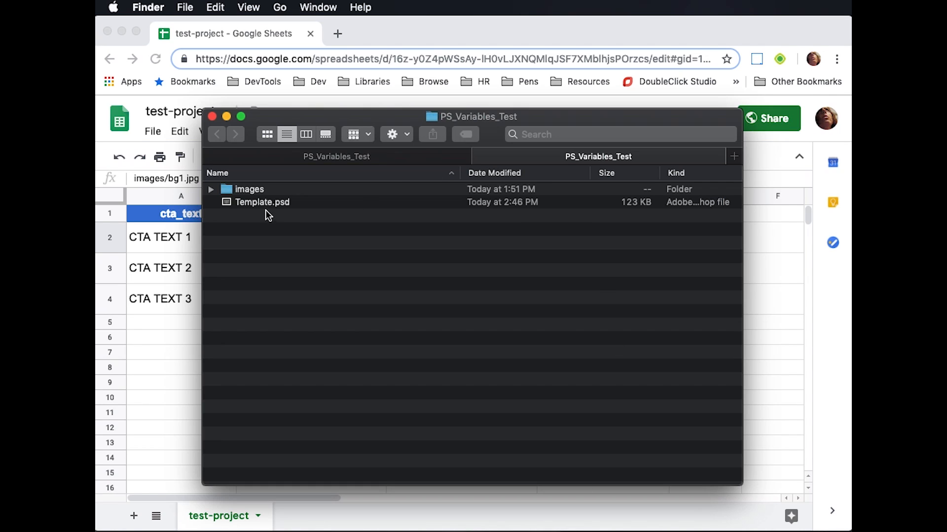
{"action": "left_click", "coordinate": [252, 191]}
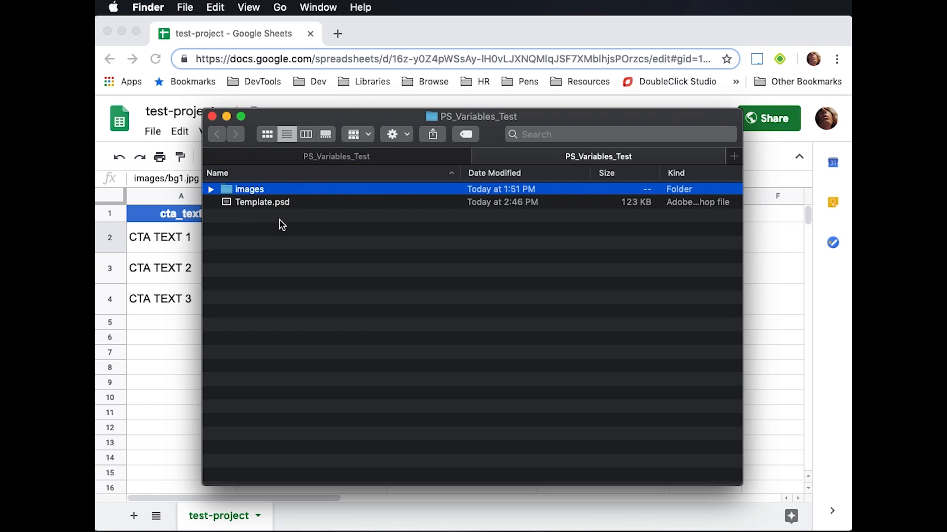
{"action": "left_click", "coordinate": [485, 25]}
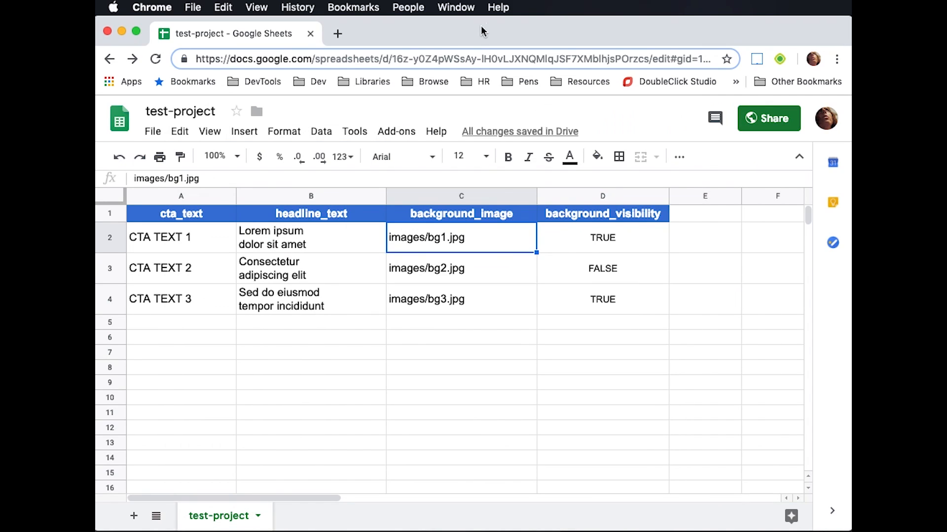
{"action": "left_click", "coordinate": [613, 240]}
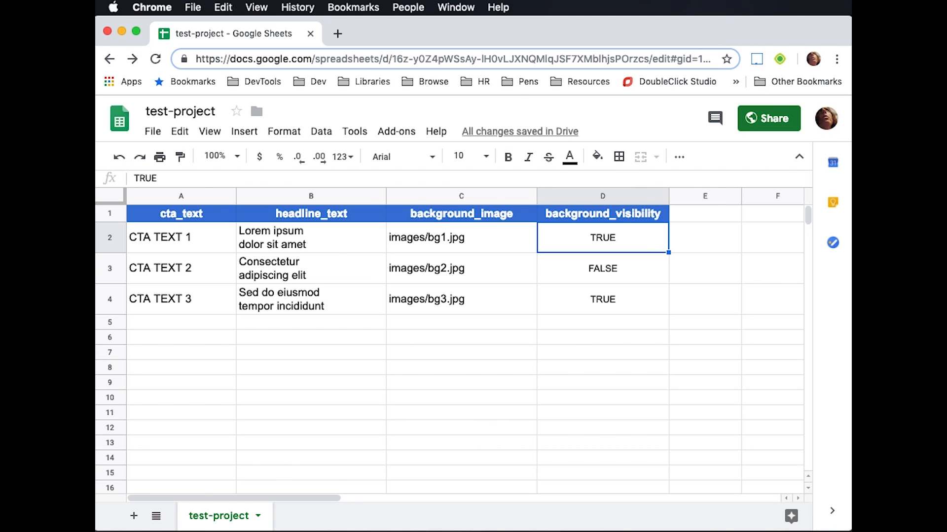
Download the current sheet as comma-separated values and move the CSV file into the PS_Variables_Test folder
{"action": "left_click", "coordinate": [153, 131]}
{"action": "mouse_move", "coordinate": [202, 298]}
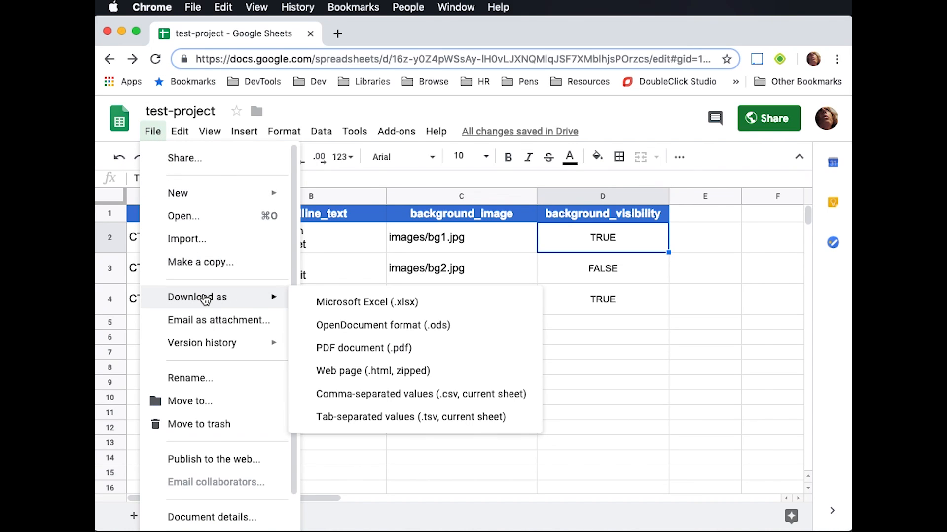
{"action": "left_click", "coordinate": [447, 400]}
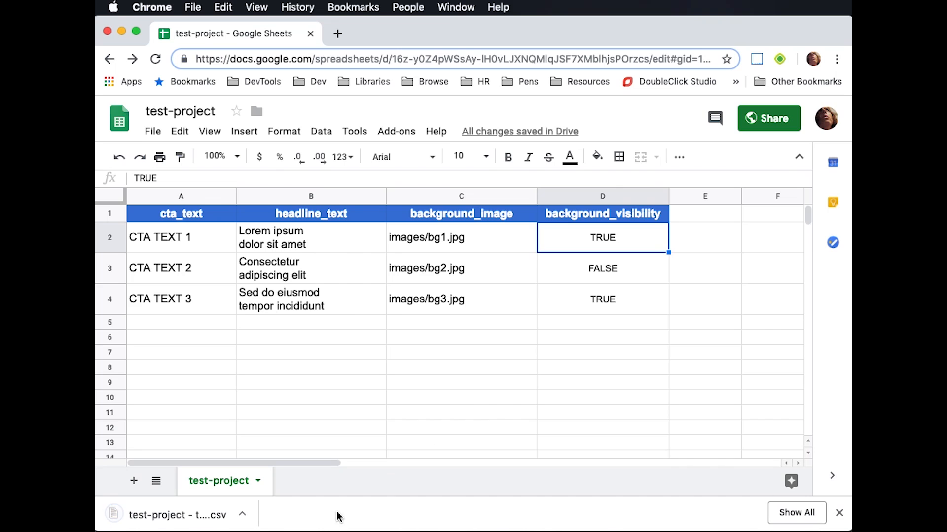
{"action": "left_click", "coordinate": [245, 514]}
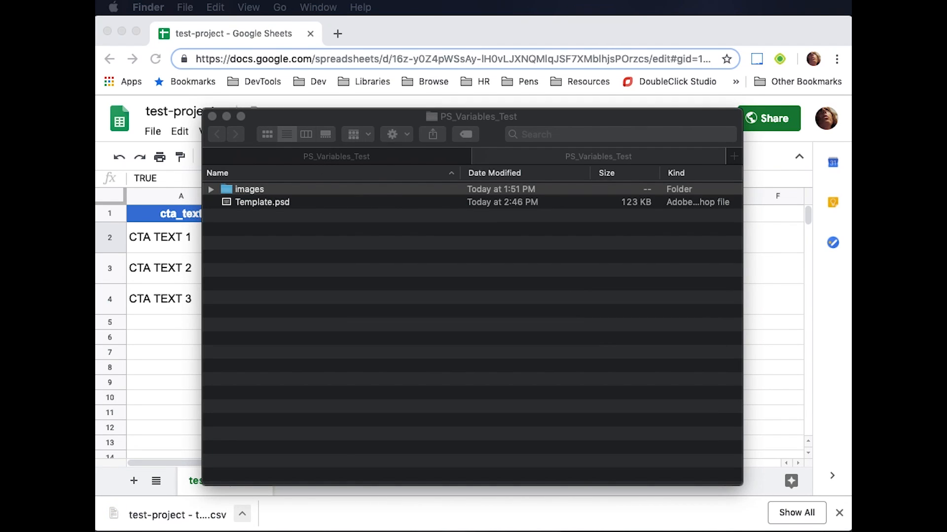
{"action": "left_click_drag", "start_coordinate": [168, 516], "coordinate": [423, 404]}
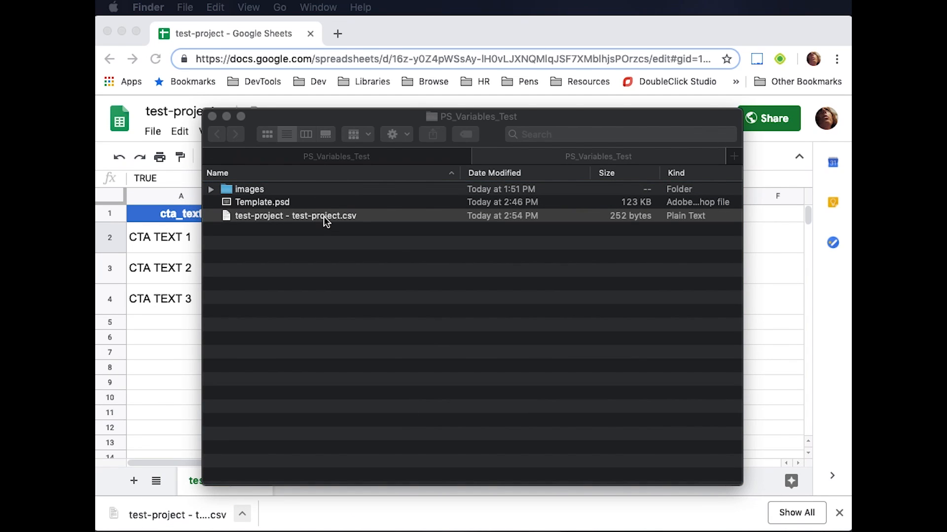
Rename the downloaded CSV file in the PS_Variables_Test folder to data.csv
{"action": "left_click", "coordinate": [325, 217]}
{"action": "key", "text": "Return"}
{"action": "type", "text": "d"}
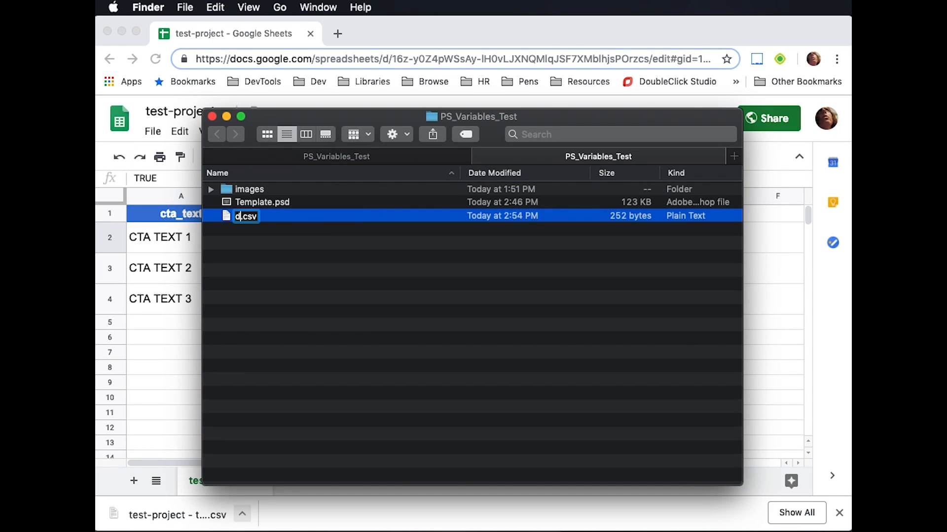
{"action": "type", "text": "ata"}
{"action": "key", "text": "Return"}
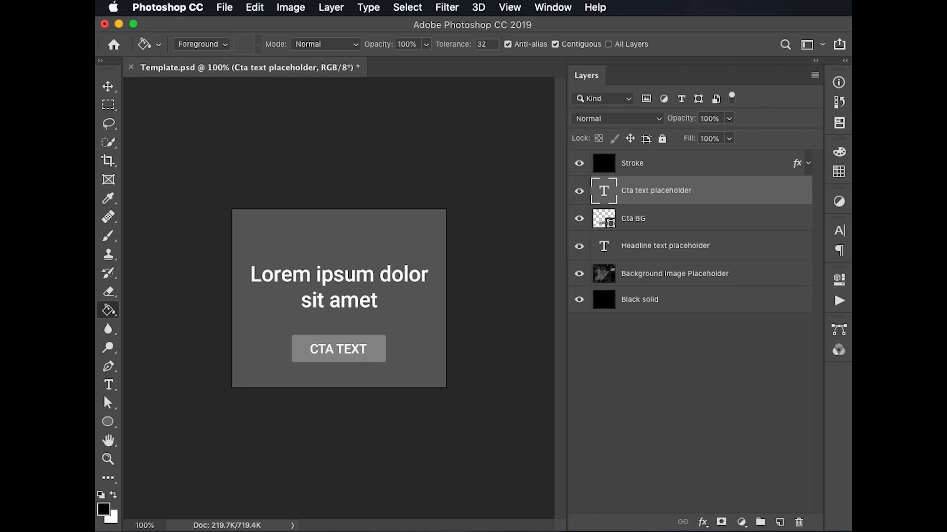
Import variable data sets from data.csv in the PS_Variables_Test folder, using the first column for data set names and replacing existing data sets
{"action": "left_click", "coordinate": [224, 6]}
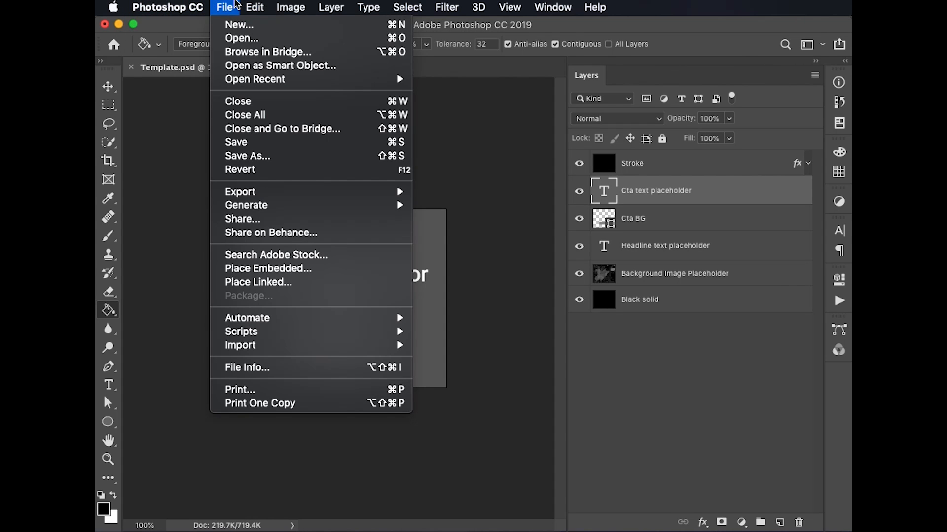
{"action": "mouse_move", "coordinate": [302, 347]}
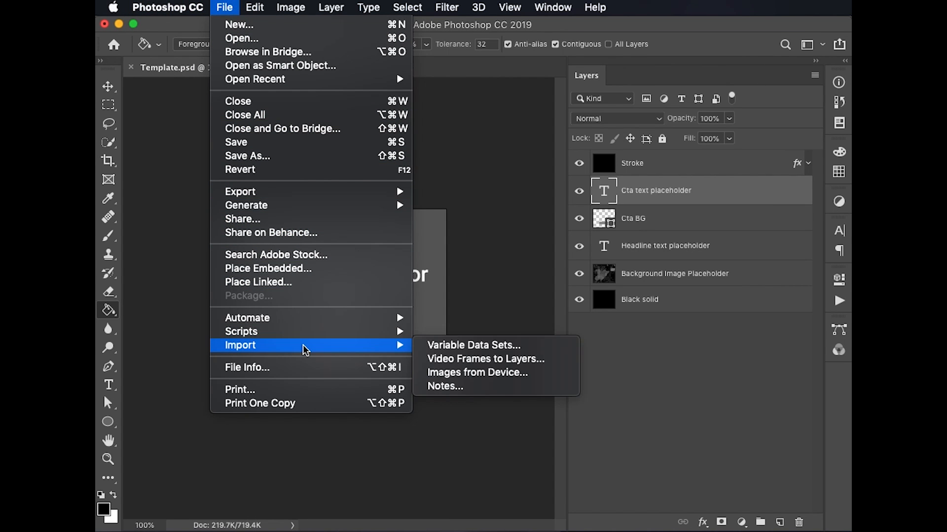
{"action": "left_click", "coordinate": [463, 347]}
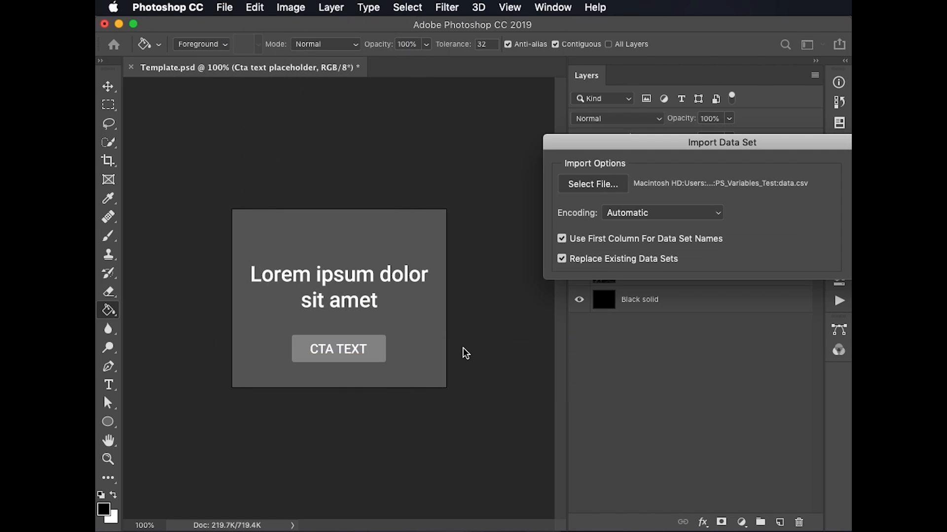
{"action": "left_click_drag", "start_coordinate": [731, 146], "coordinate": [437, 185]}
{"action": "left_click", "coordinate": [312, 221]}
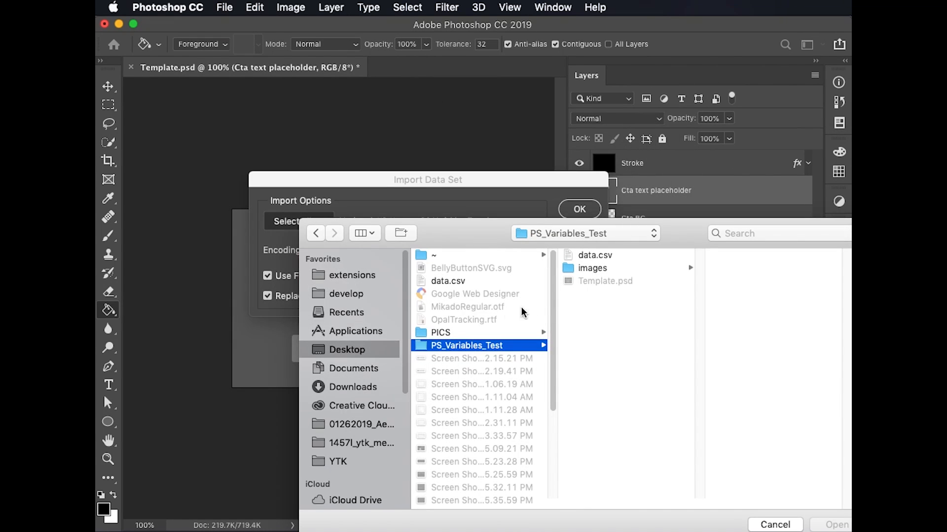
{"action": "left_click", "coordinate": [594, 257]}
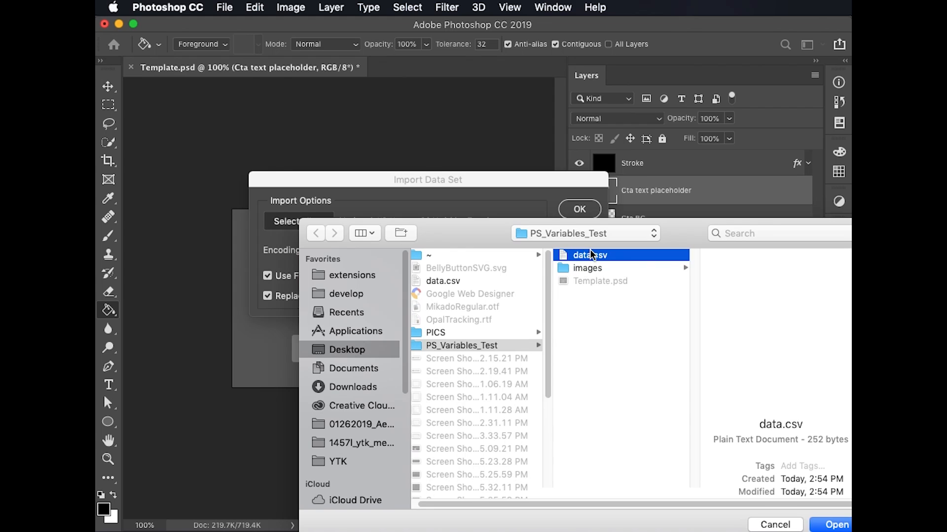
{"action": "left_click", "coordinate": [832, 526]}
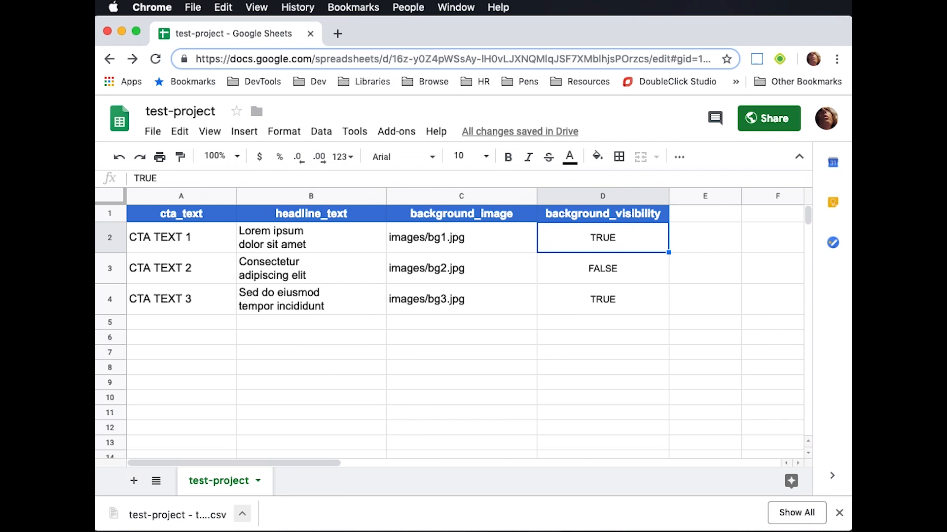
{"action": "left_click", "coordinate": [203, 215]}
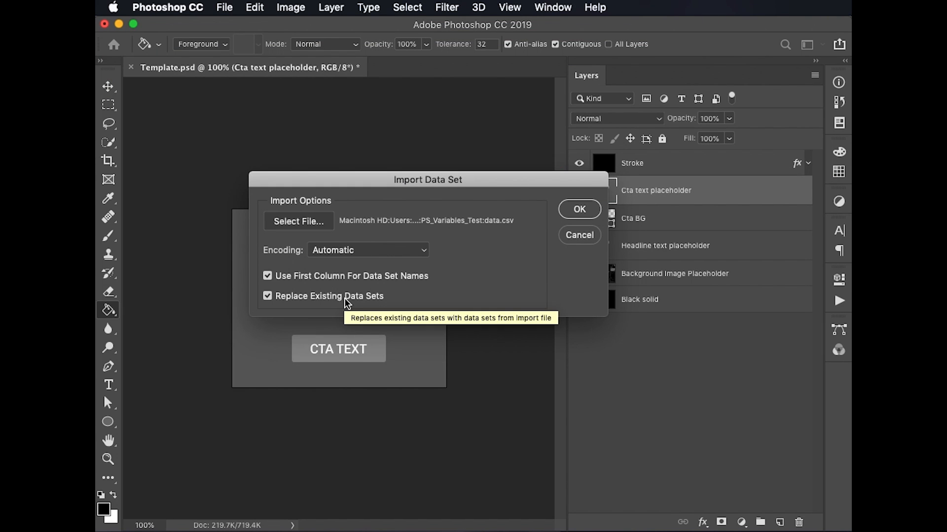
{"action": "left_click", "coordinate": [577, 211]}
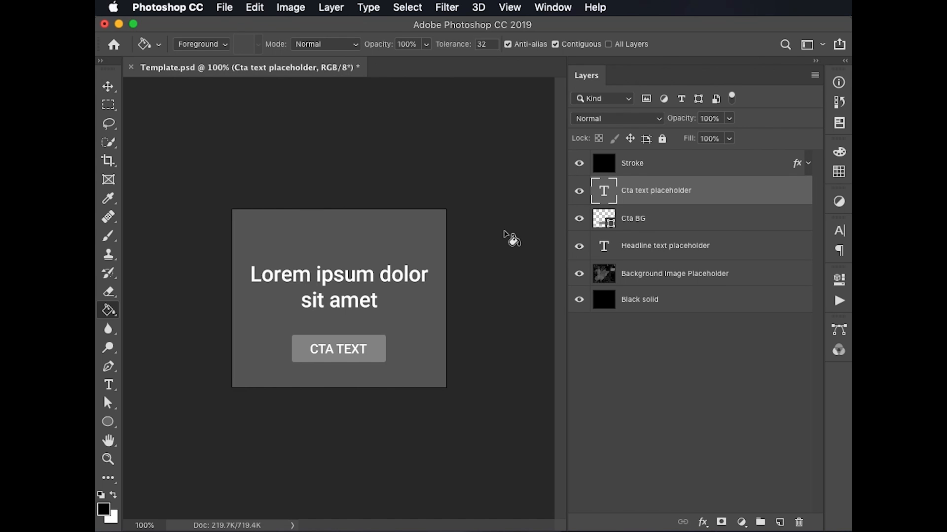
Preview the data sets CTA TEXT 1, CTA TEXT 2 and CTA TEXT 3 on the banner, and apply CTA TEXT 1
{"action": "left_click", "coordinate": [289, 6]}
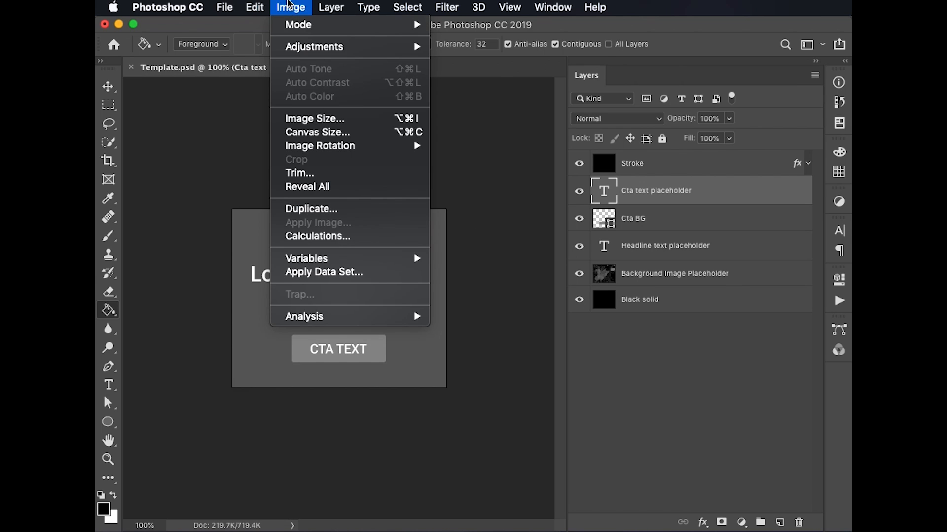
{"action": "left_click", "coordinate": [343, 274]}
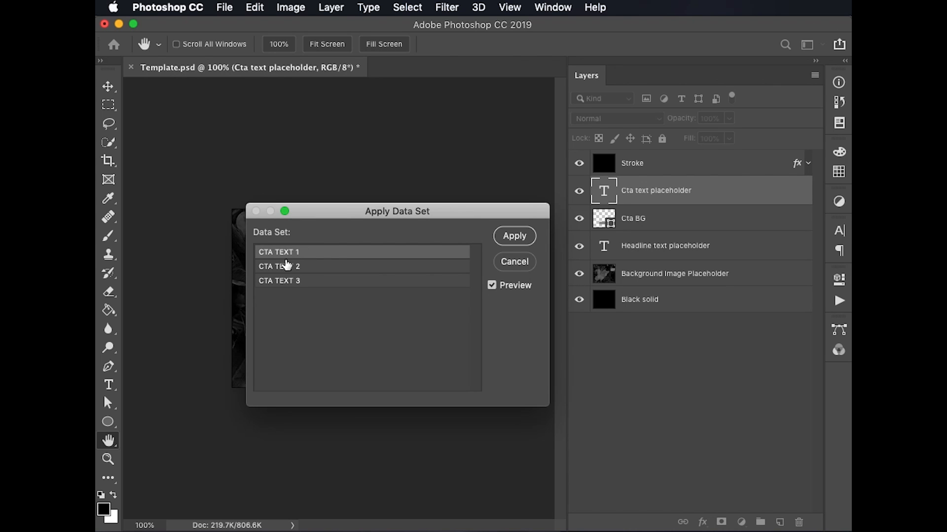
{"action": "left_click_drag", "start_coordinate": [341, 211], "coordinate": [551, 207]}
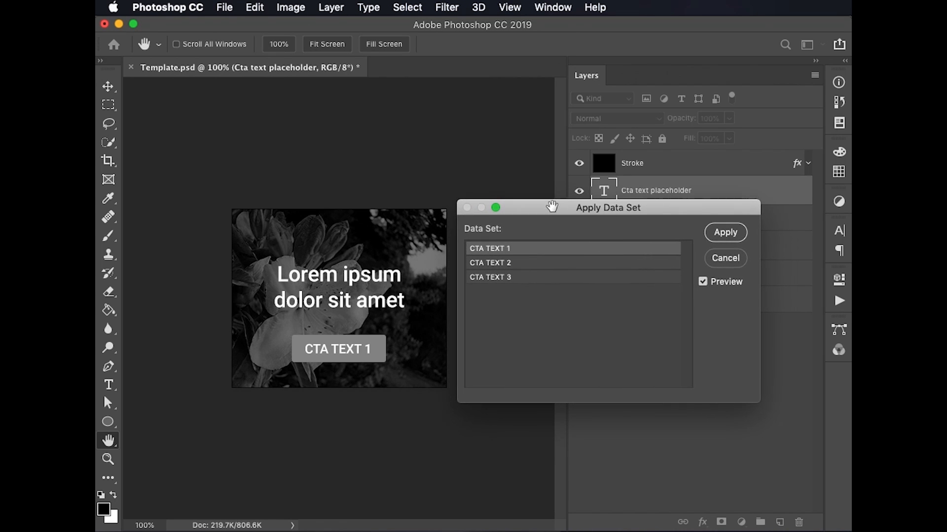
{"action": "left_click", "coordinate": [520, 266]}
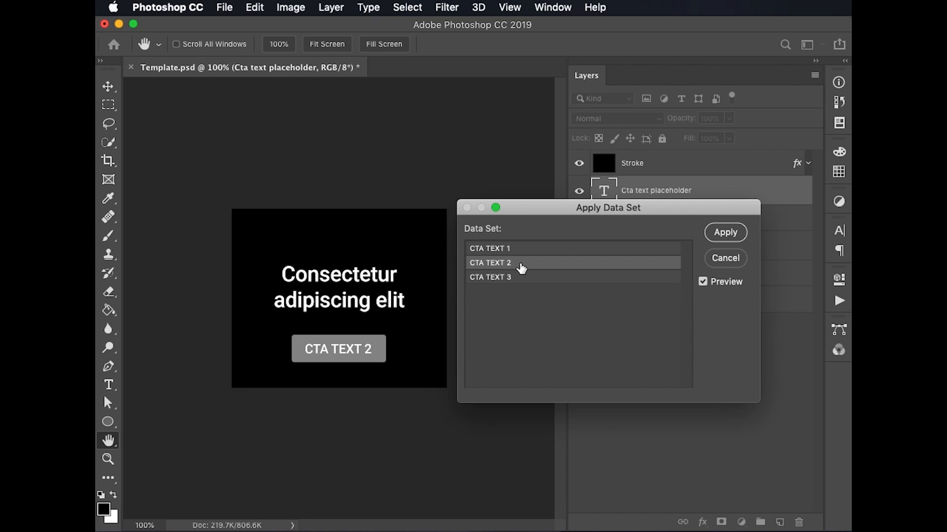
{"action": "left_click", "coordinate": [520, 278]}
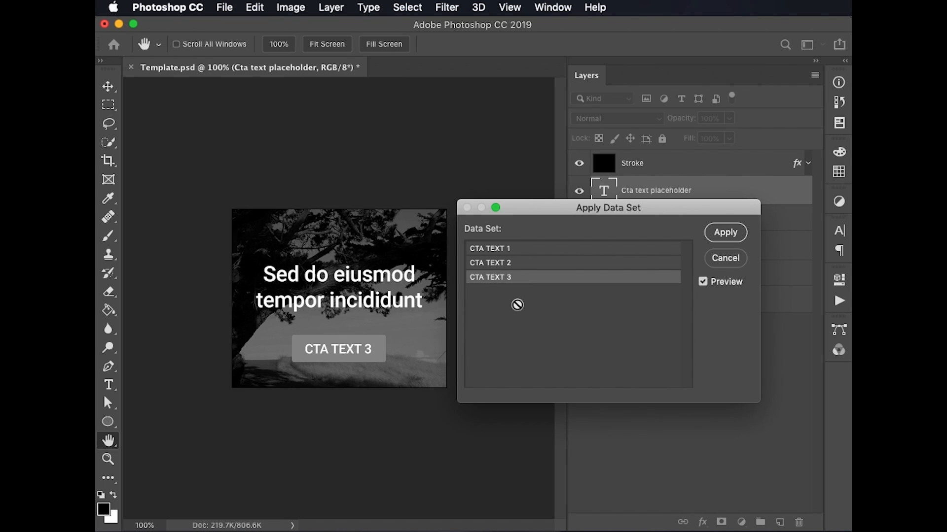
{"action": "left_click", "coordinate": [522, 265]}
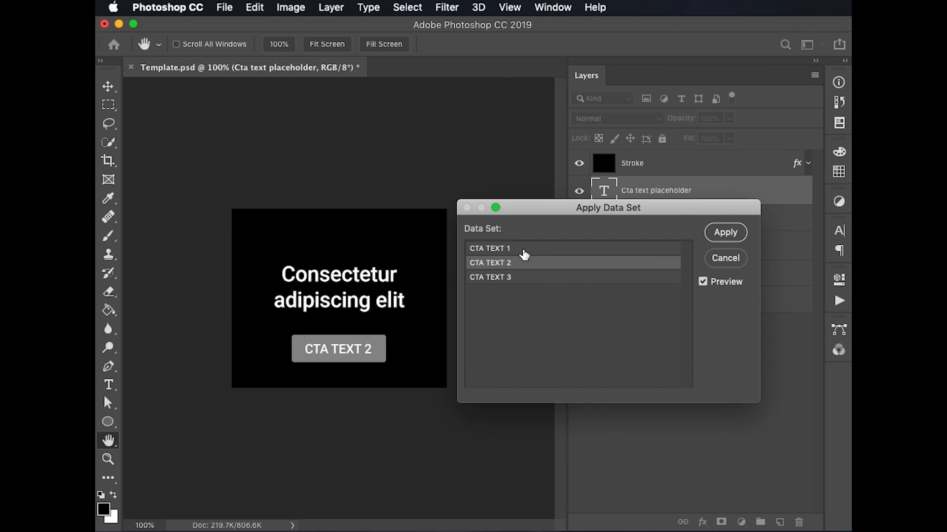
{"action": "left_click", "coordinate": [524, 252]}
{"action": "left_click", "coordinate": [520, 264]}
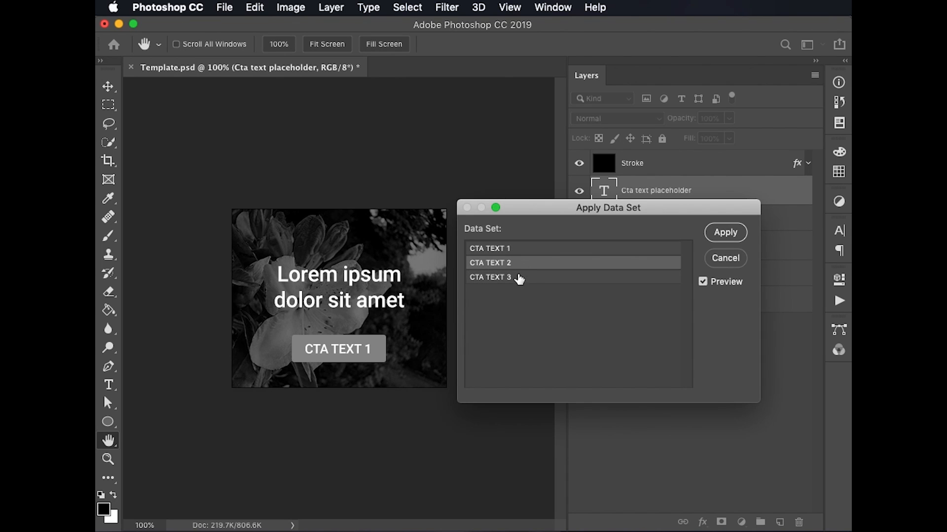
{"action": "left_click", "coordinate": [519, 279]}
{"action": "left_click", "coordinate": [520, 251]}
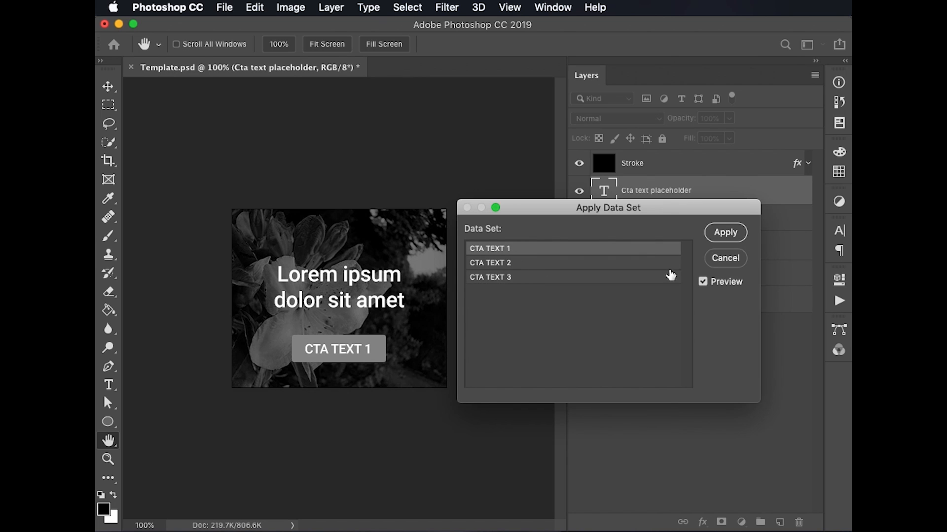
{"action": "left_click", "coordinate": [732, 235]}
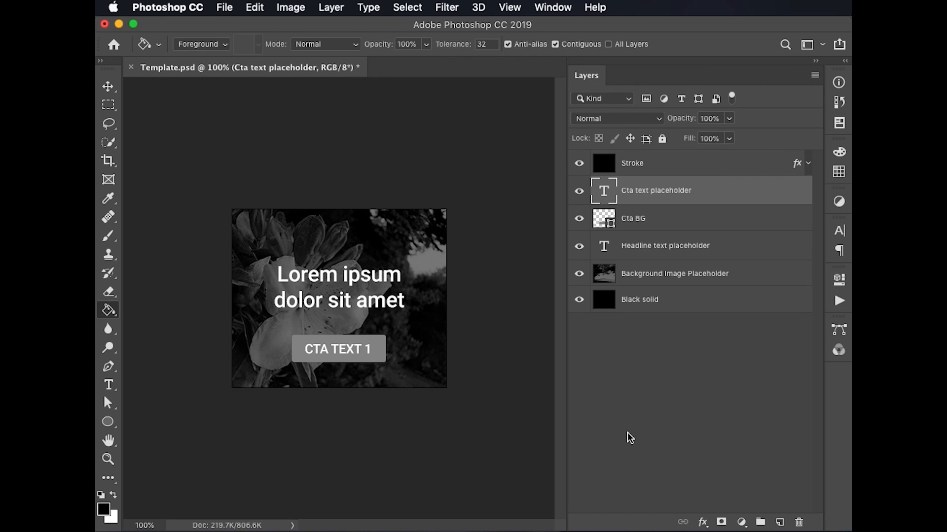
Apply the CTA TEXT 2 data set to the banner and switch to the Move tool
{"action": "left_click", "coordinate": [291, 7]}
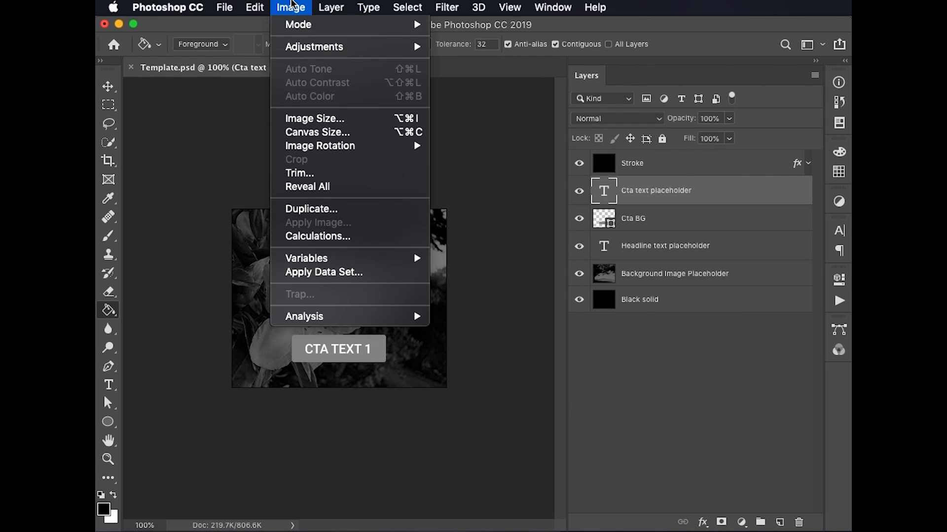
{"action": "left_click", "coordinate": [339, 272]}
{"action": "left_click", "coordinate": [567, 264]}
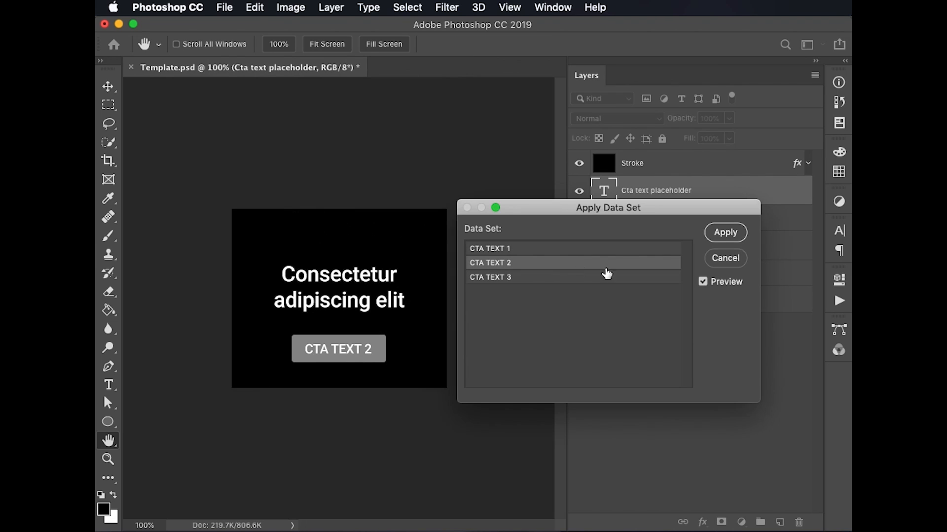
{"action": "left_click", "coordinate": [725, 232]}
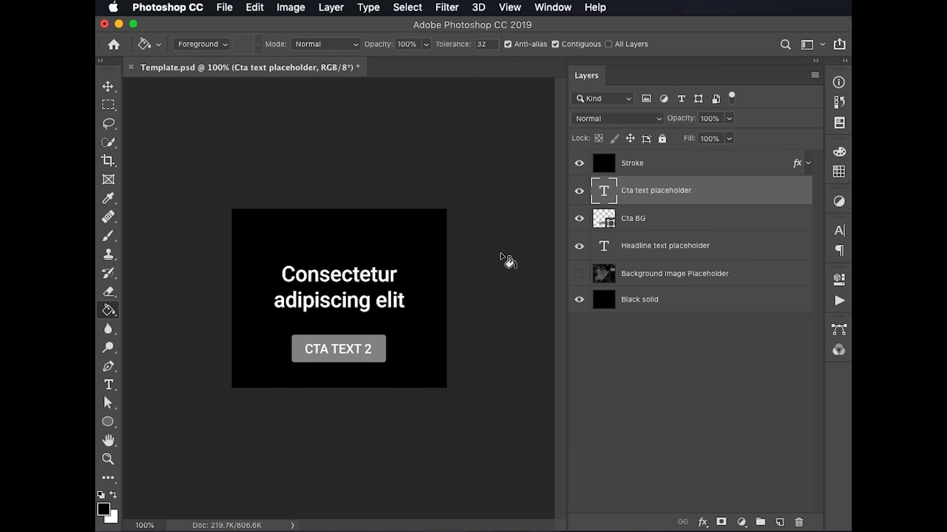
{"action": "left_click", "coordinate": [108, 86]}
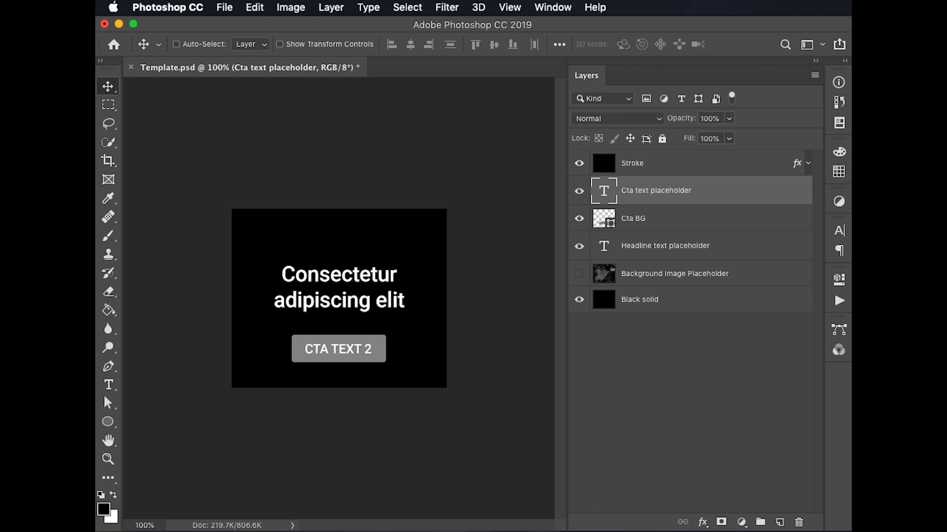
Glance back at the spreadsheet in Chrome, and review the visibility, CTA and headline variable values of the CTA TEXT 1 data set in Photoshop
{"action": "key", "text": "super+Tab"}
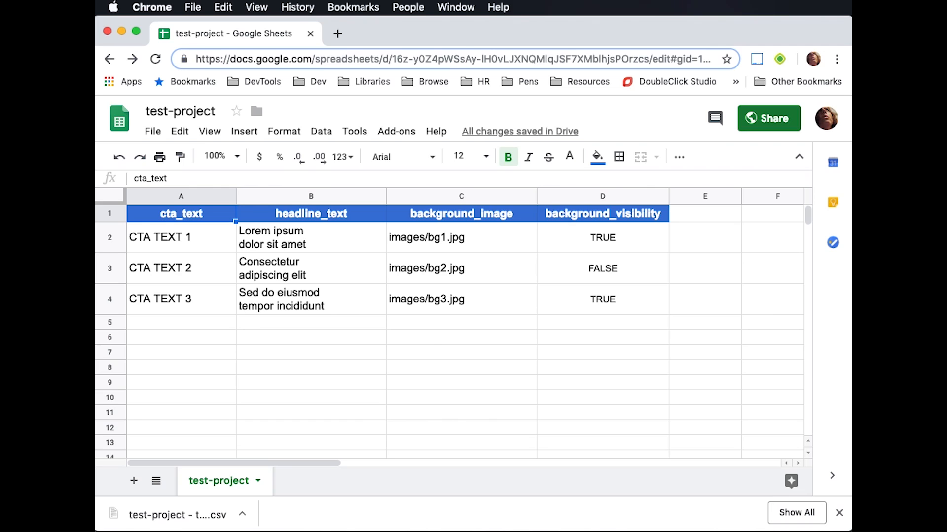
{"action": "key", "text": "super+Tab"}
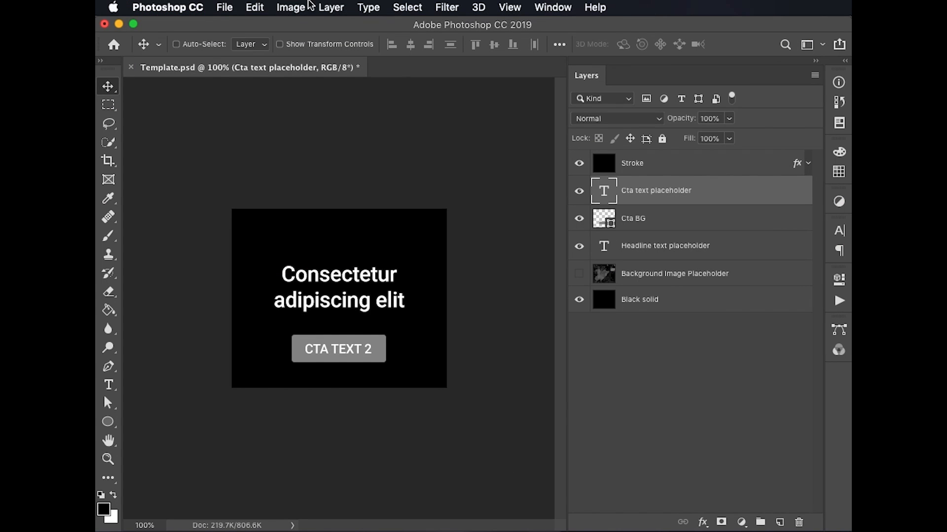
{"action": "left_click", "coordinate": [291, 7]}
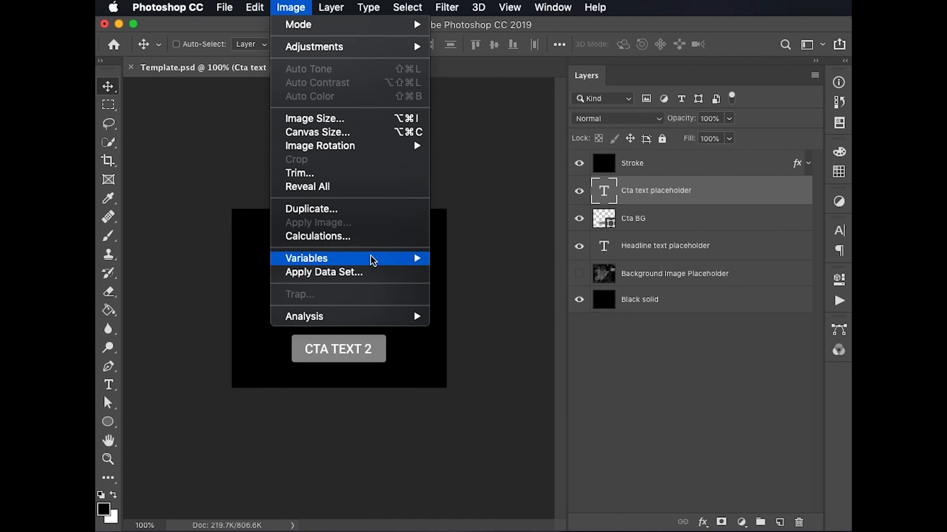
{"action": "mouse_move", "coordinate": [371, 260]}
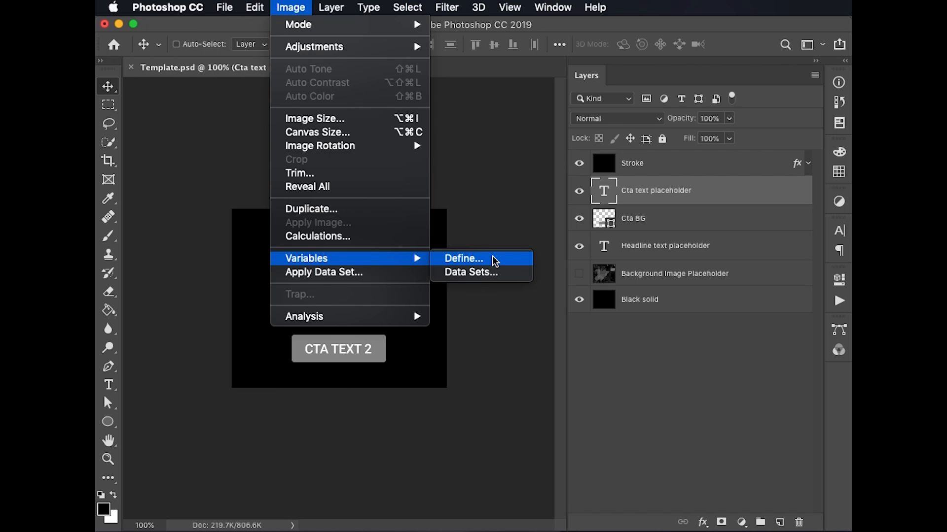
{"action": "left_click", "coordinate": [495, 275]}
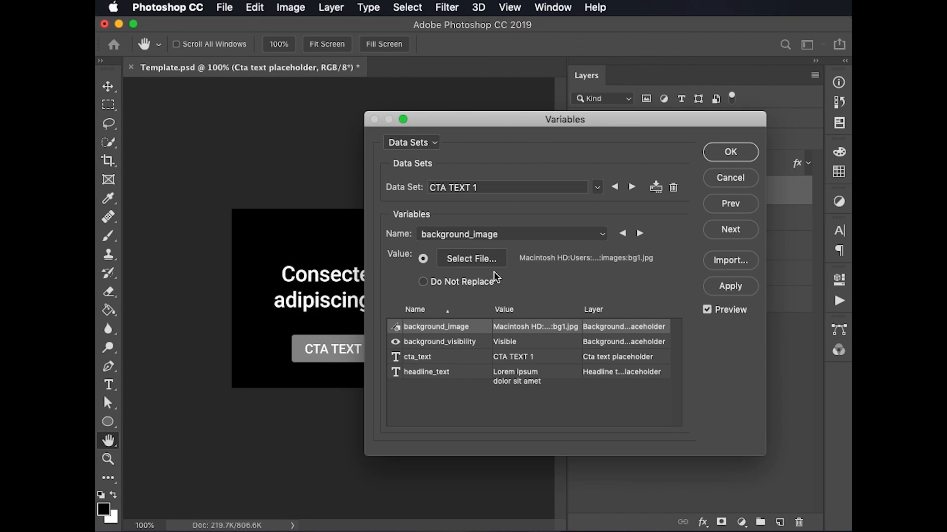
{"action": "left_click", "coordinate": [473, 343]}
{"action": "left_click", "coordinate": [475, 358]}
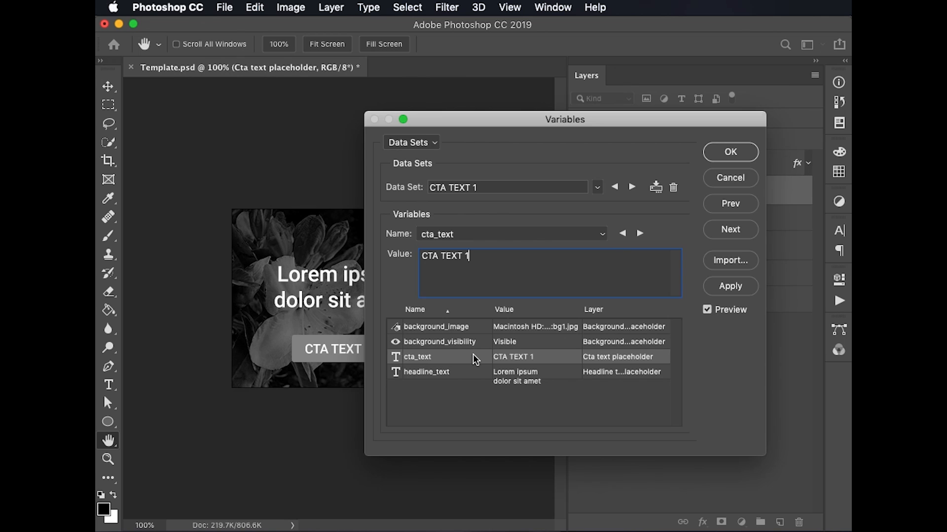
{"action": "left_click", "coordinate": [473, 374]}
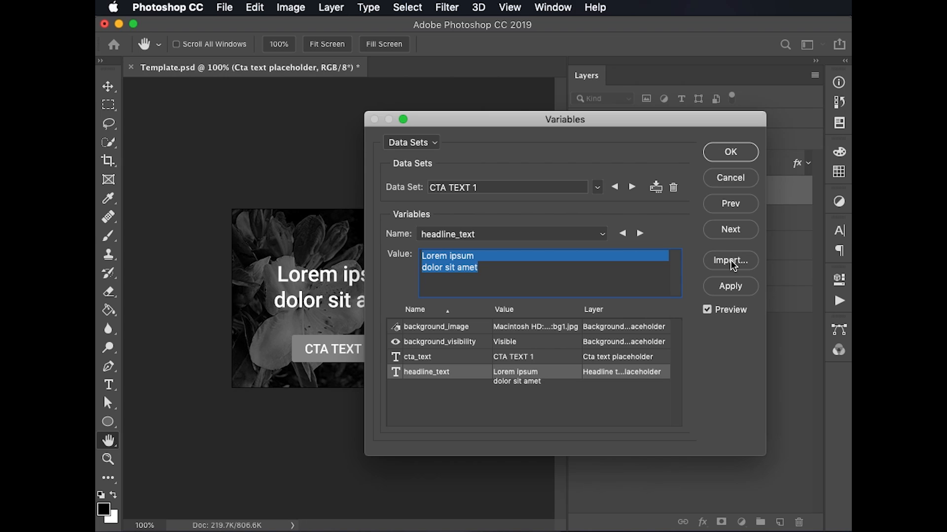
{"action": "left_click", "coordinate": [729, 179]}
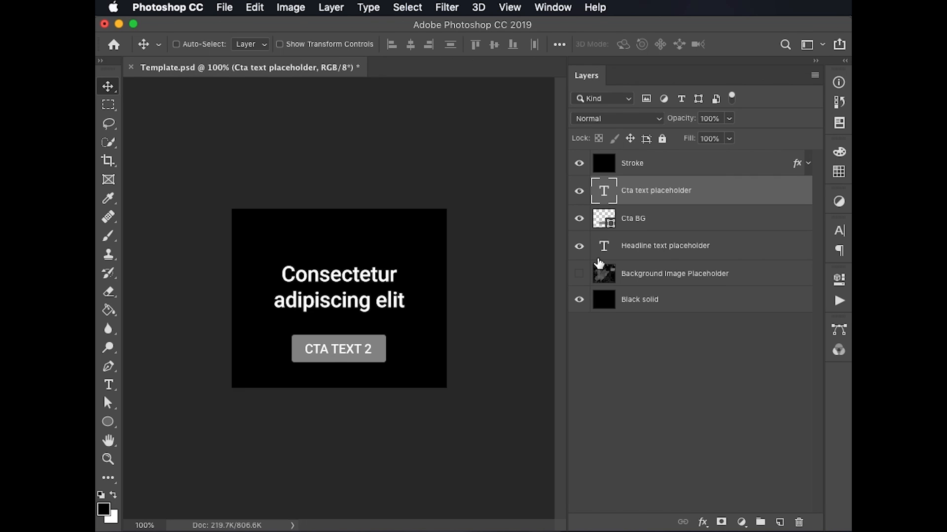
Start exporting the data sets as files, creating a new folder named exports inside PS_Variables_Test as the destination
{"action": "left_click", "coordinate": [229, 5]}
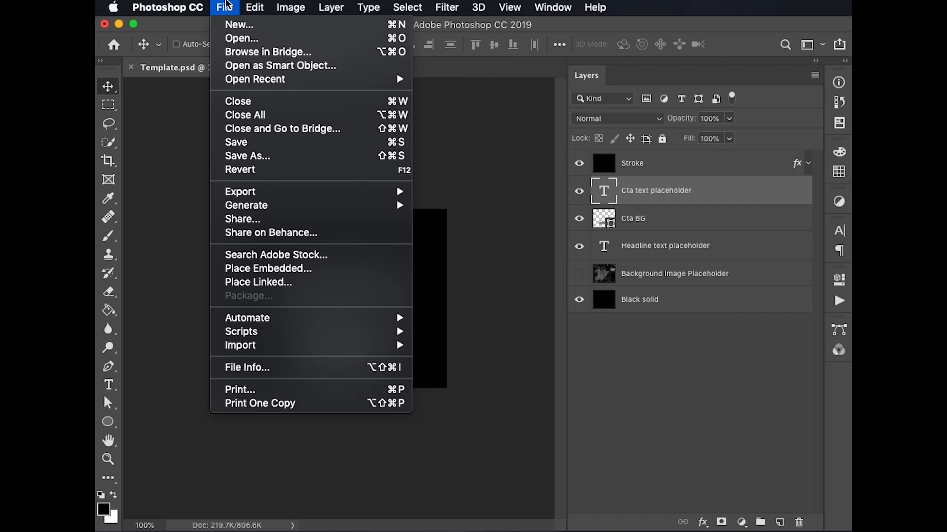
{"action": "mouse_move", "coordinate": [270, 192]}
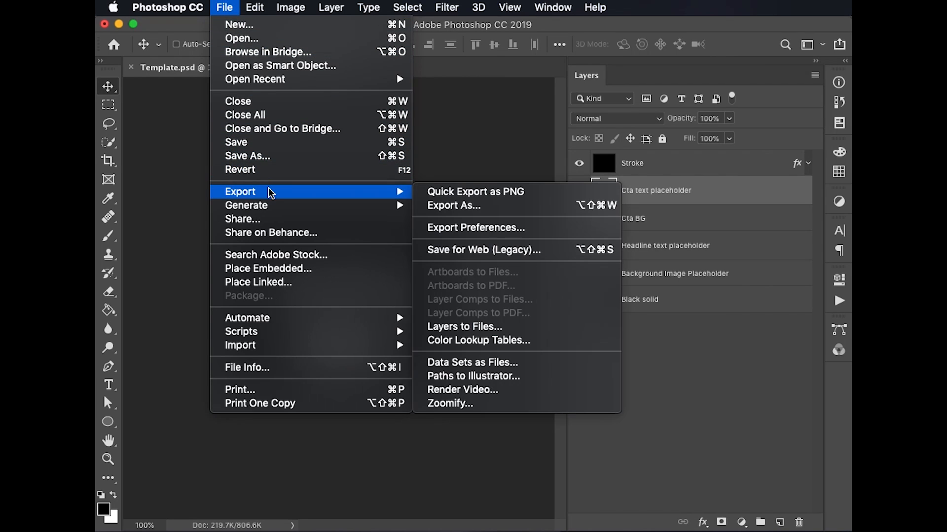
{"action": "left_click", "coordinate": [543, 363]}
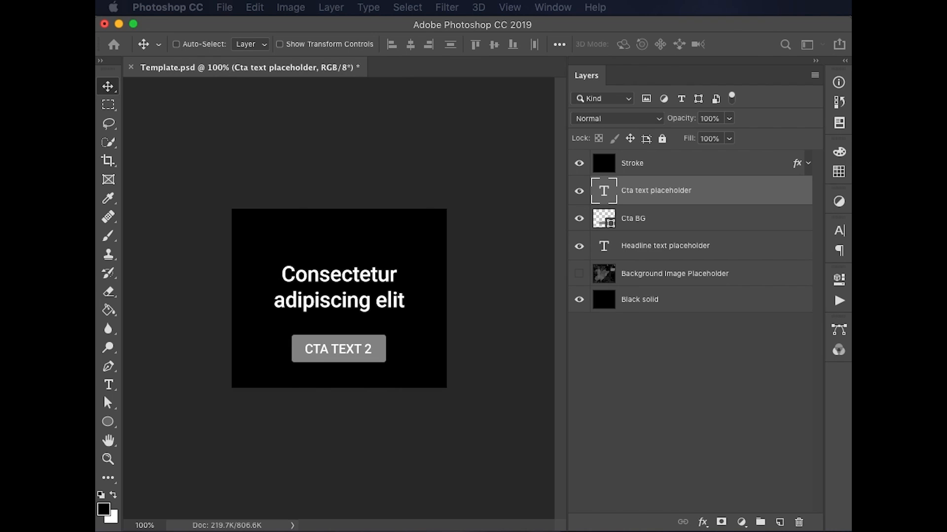
{"action": "left_click_drag", "start_coordinate": [443, 218], "coordinate": [390, 107]}
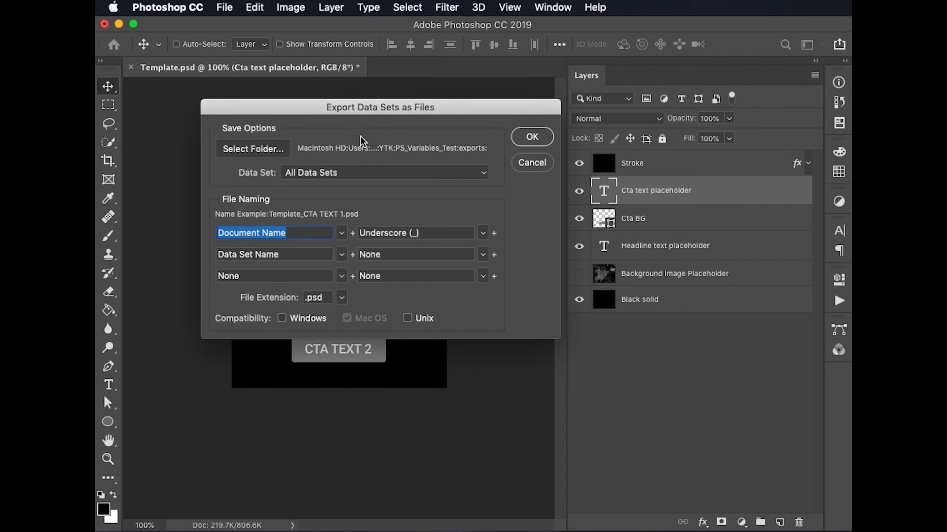
{"action": "left_click", "coordinate": [252, 148]}
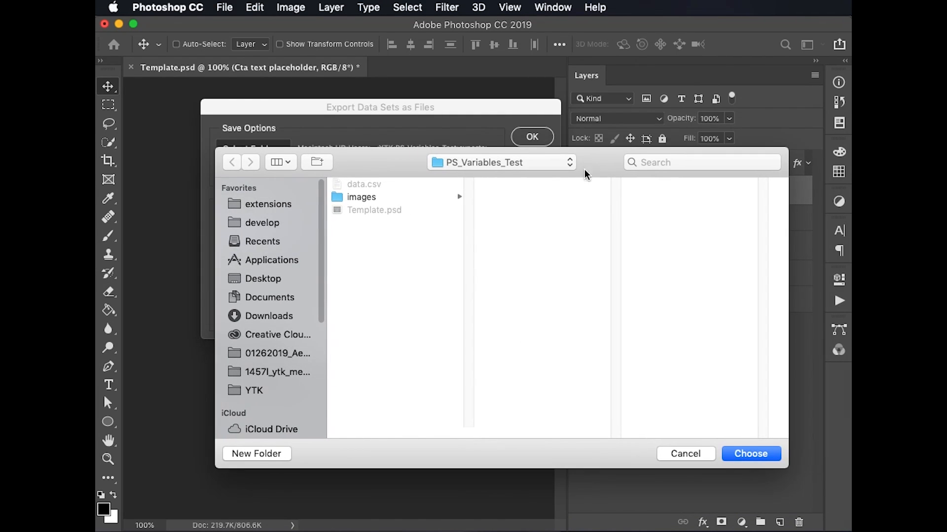
{"action": "left_click", "coordinate": [257, 454]}
{"action": "type", "text": "exp"}
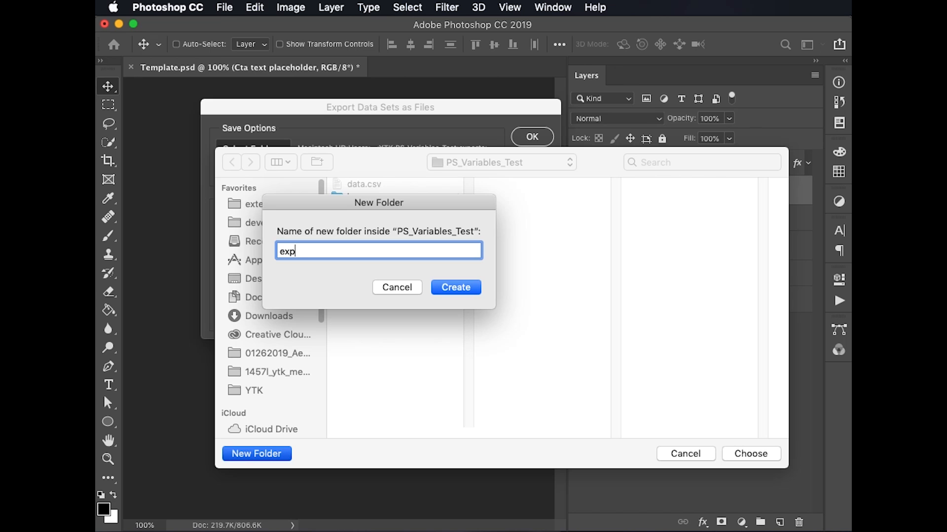
{"action": "type", "text": "orts"}
{"action": "key", "text": "Return"}
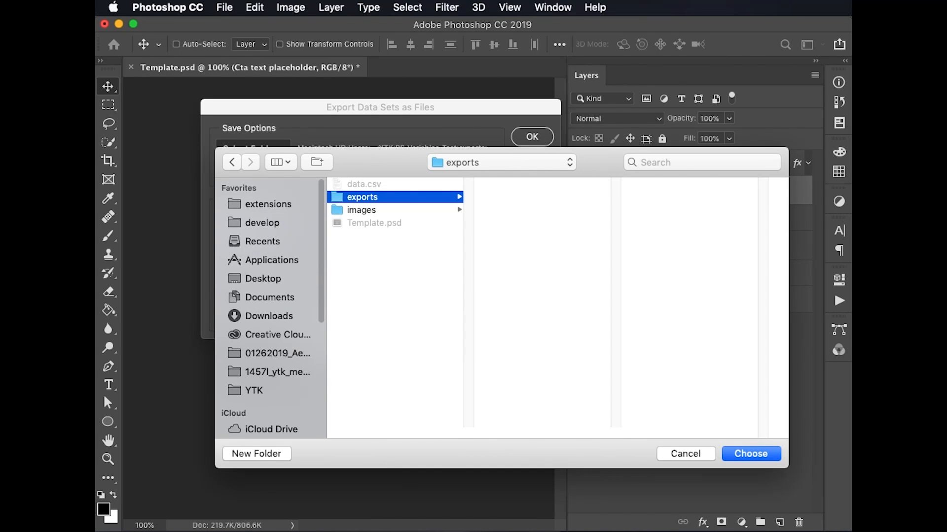
{"action": "left_click", "coordinate": [764, 450]}
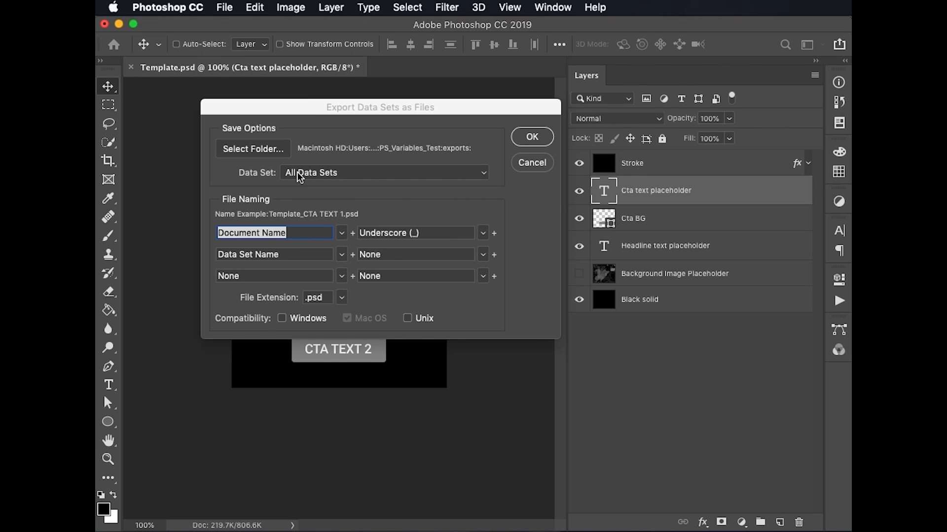
Export all data sets as .psd files named by document name, underscore and data set name, with Windows and Unix compatibility enabled
{"action": "left_click", "coordinate": [371, 172]}
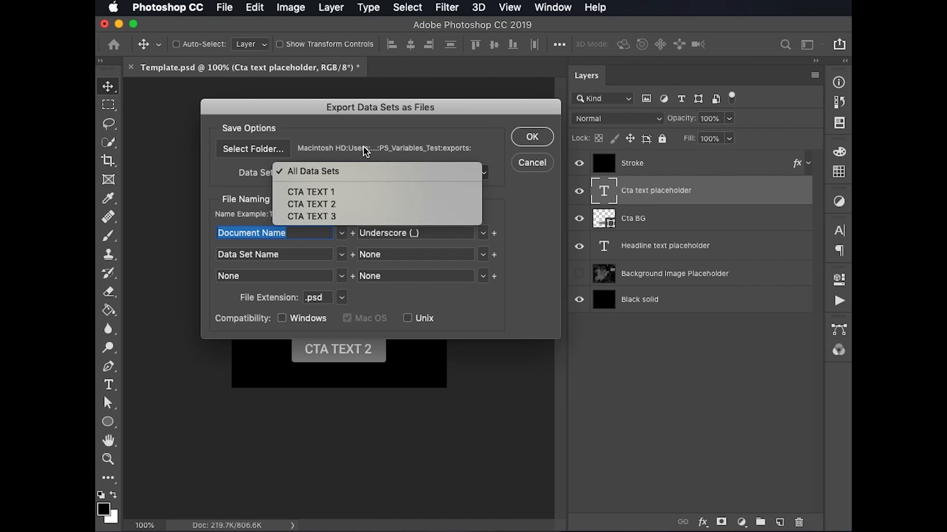
{"action": "left_click", "coordinate": [365, 171]}
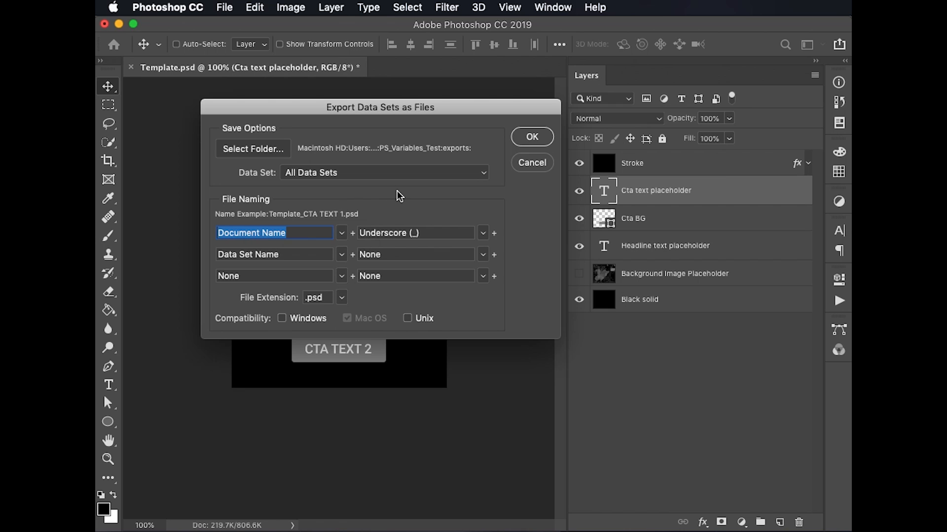
{"action": "key", "text": "Tab"}
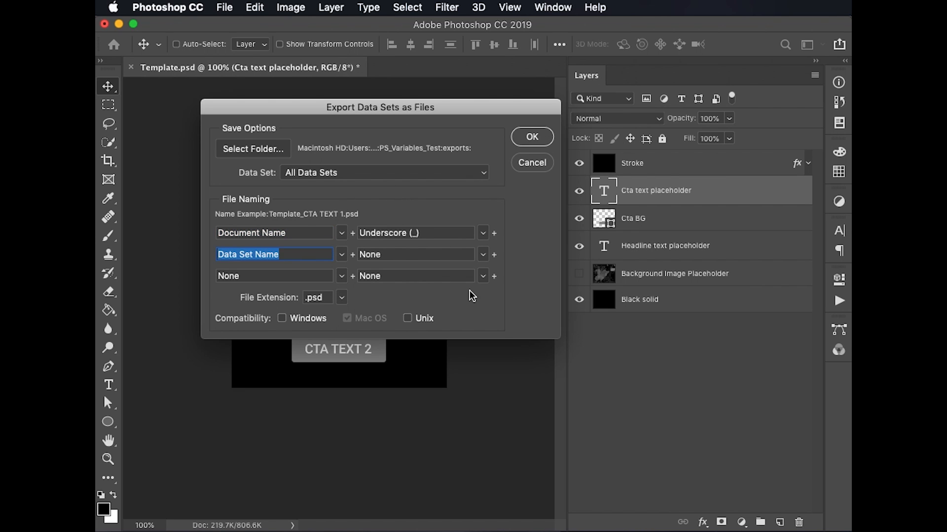
{"action": "left_click", "coordinate": [284, 319]}
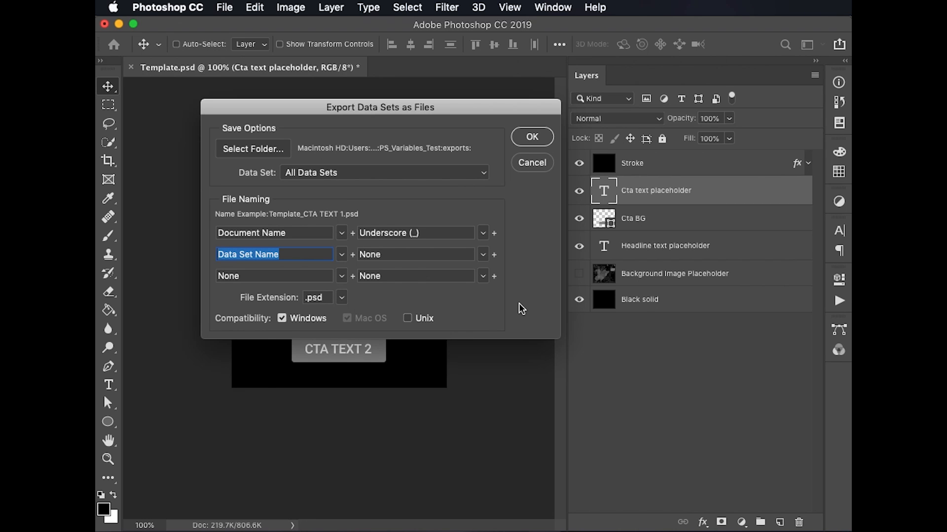
{"action": "left_click", "coordinate": [408, 318]}
{"action": "left_click", "coordinate": [537, 139]}
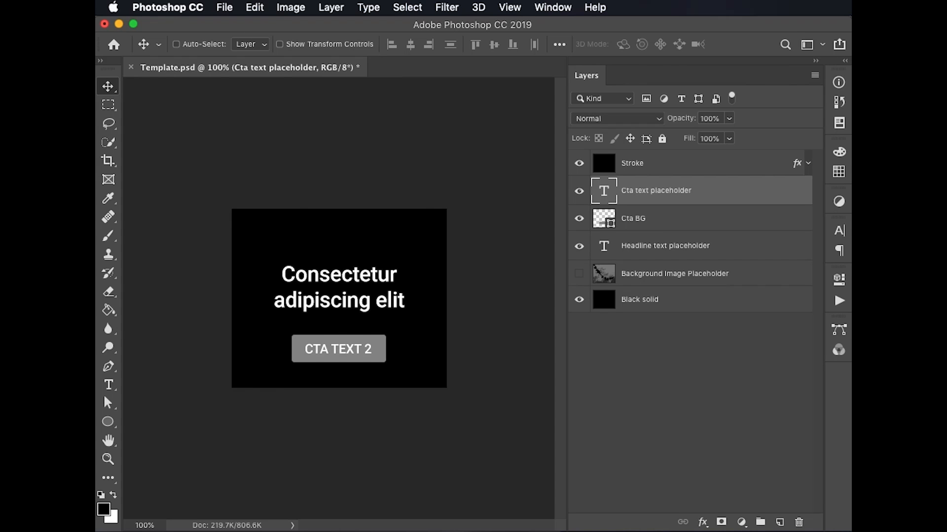
Switch to Finder and open the exported Template_CTA-TEXT-1.psd from the exports folder in Photoshop
{"action": "key", "text": "super+Tab"}
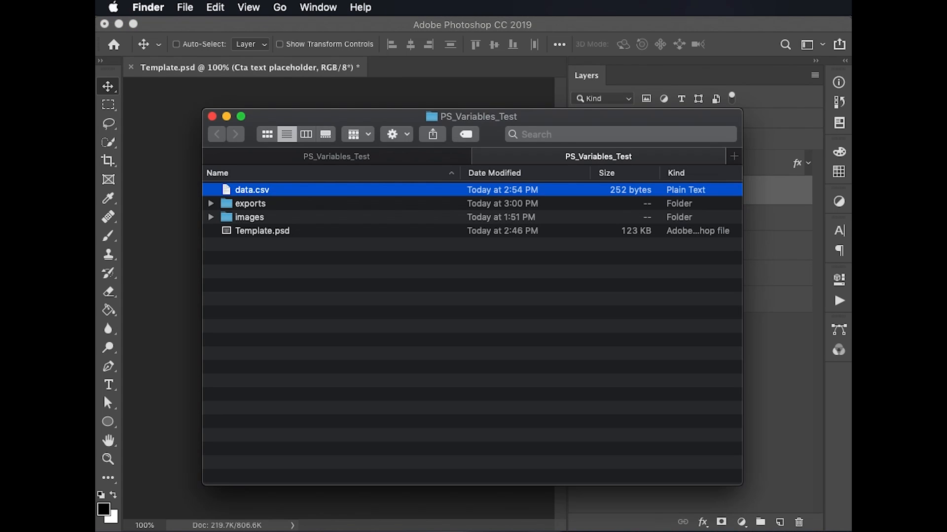
{"action": "left_click", "coordinate": [250, 203]}
{"action": "double_click", "coordinate": [250, 203]}
{"action": "double_click", "coordinate": [315, 190]}
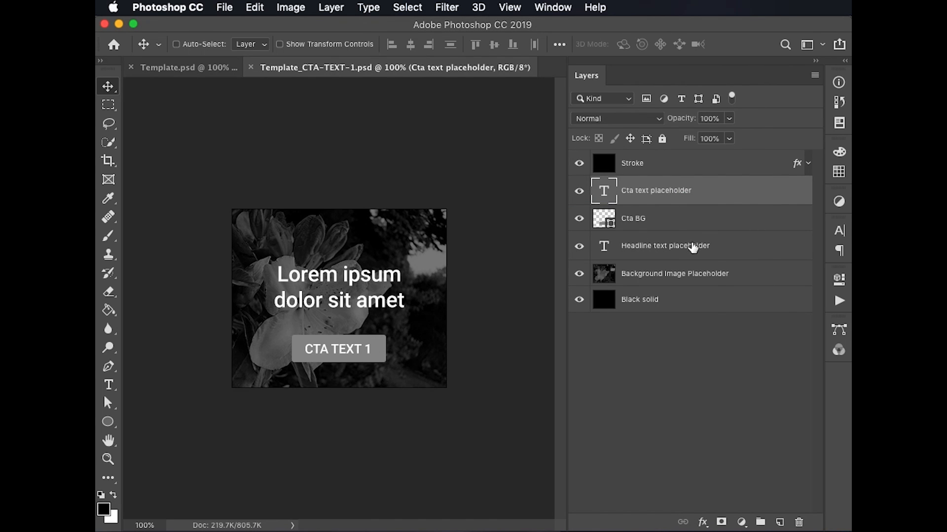
Try moving the headline text slightly upward and setting its font size to 18 pt
{"action": "left_click", "coordinate": [769, 257]}
{"action": "left_click_drag", "start_coordinate": [372, 292], "coordinate": [372, 289]}
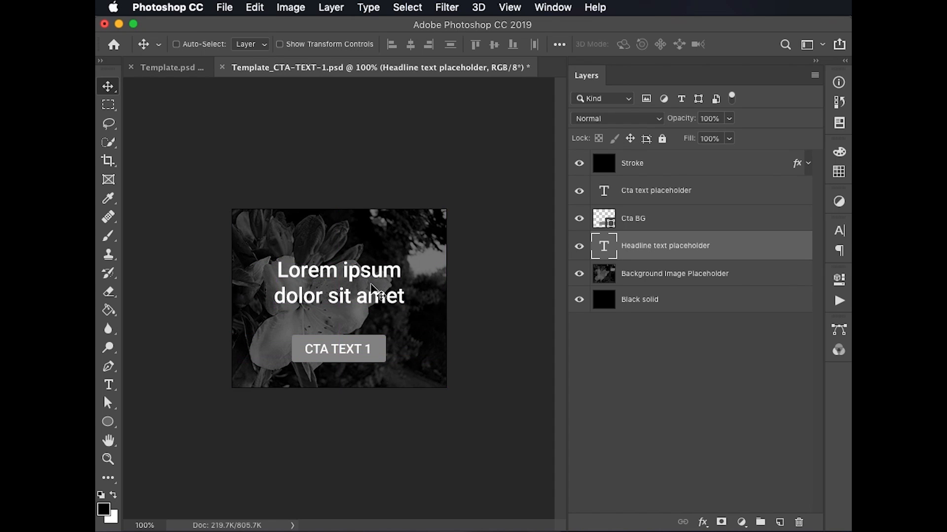
{"action": "left_click", "coordinate": [839, 230]}
{"action": "left_click", "coordinate": [735, 269]}
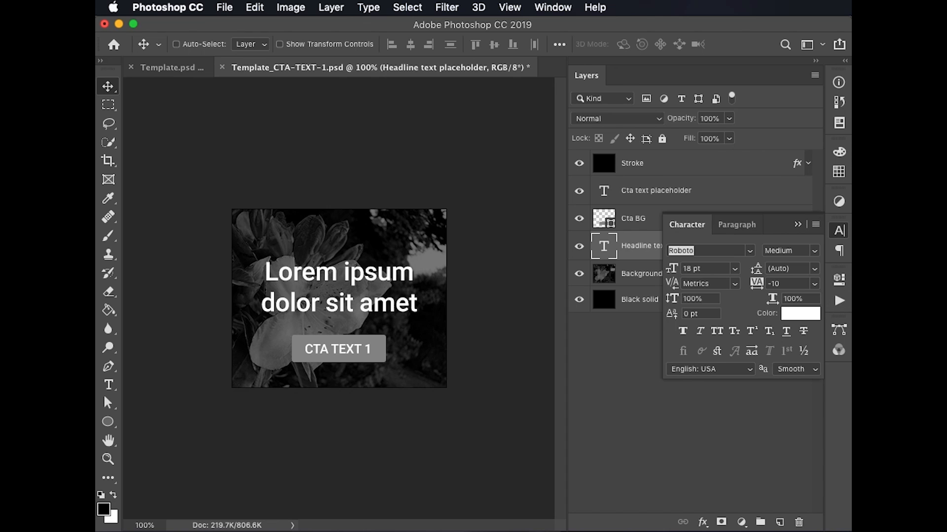
Revert Template_CTA-TEXT-1.psd to its opening snapshot in the history, discarding the headline edits
{"action": "left_click", "coordinate": [845, 61]}
{"action": "left_click", "coordinate": [728, 98]}
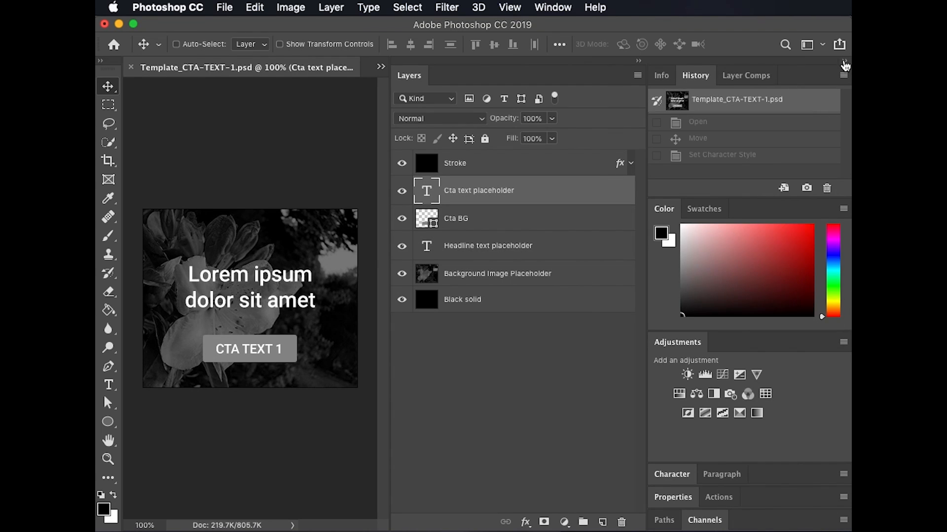
{"action": "left_click", "coordinate": [845, 60]}
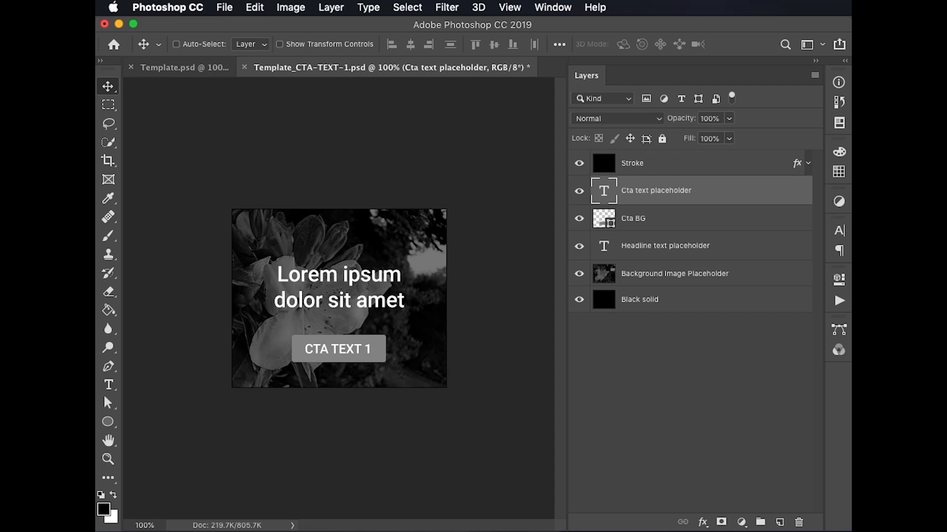
Open the exported Template_CTA-TEXT-2.psd and Template_CTA-TEXT-3.psd from Finder to check their banners in Photoshop
{"action": "key", "text": "super+Tab"}
{"action": "double_click", "coordinate": [377, 206]}
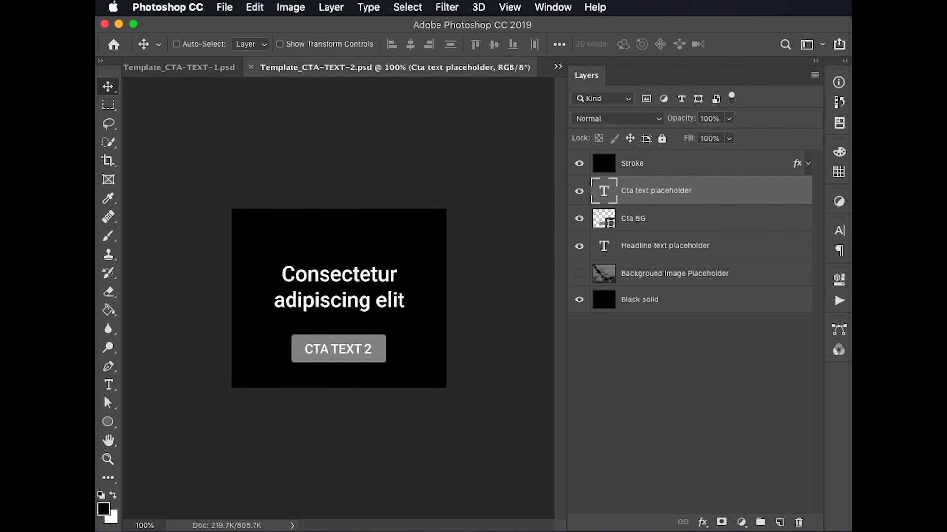
{"action": "key", "text": "super+Tab"}
{"action": "double_click", "coordinate": [382, 218]}
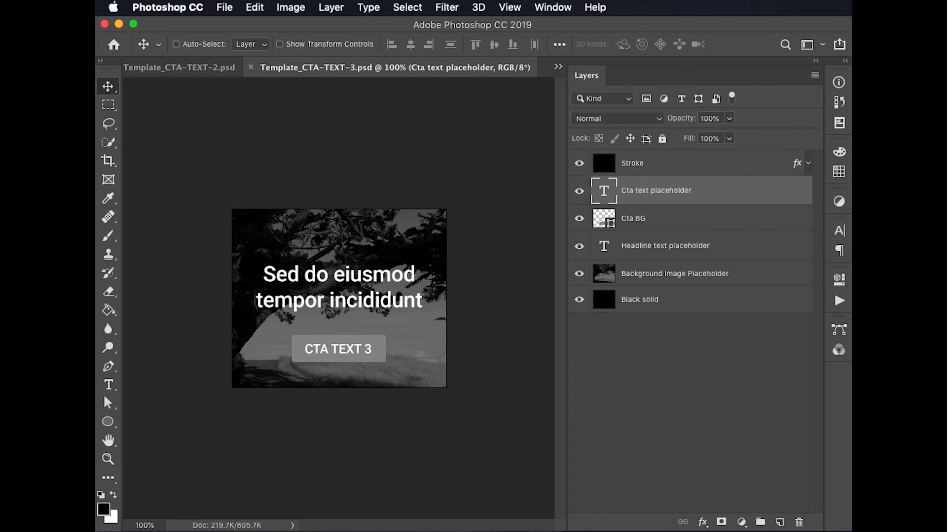